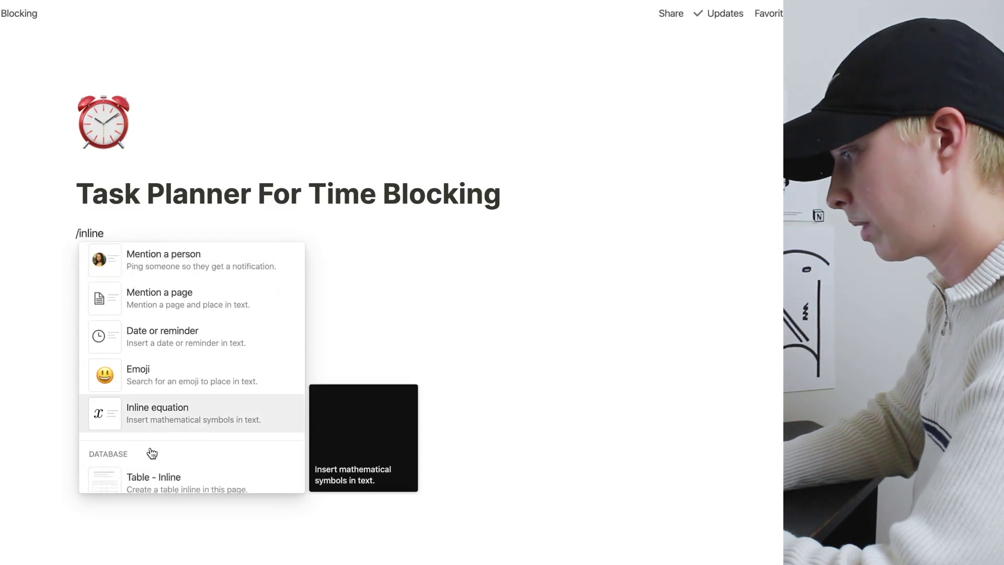
# Insert an inline table titled 'How Much time Should I Spend On A Task?' and narrow its Name column.
pyautogui.scroll(-3, 156, 419)
pyautogui.click(158, 386)
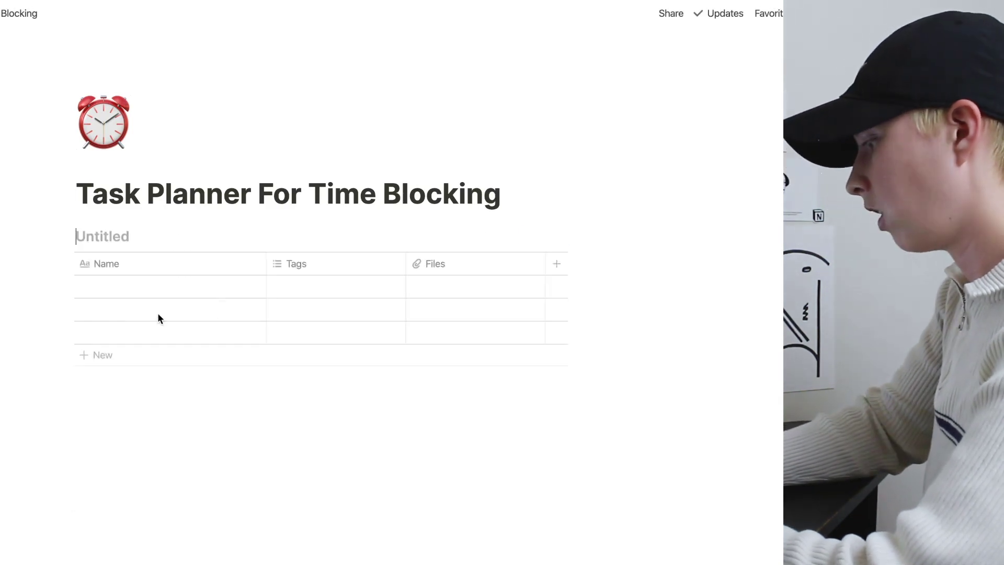
pyautogui.write('How')
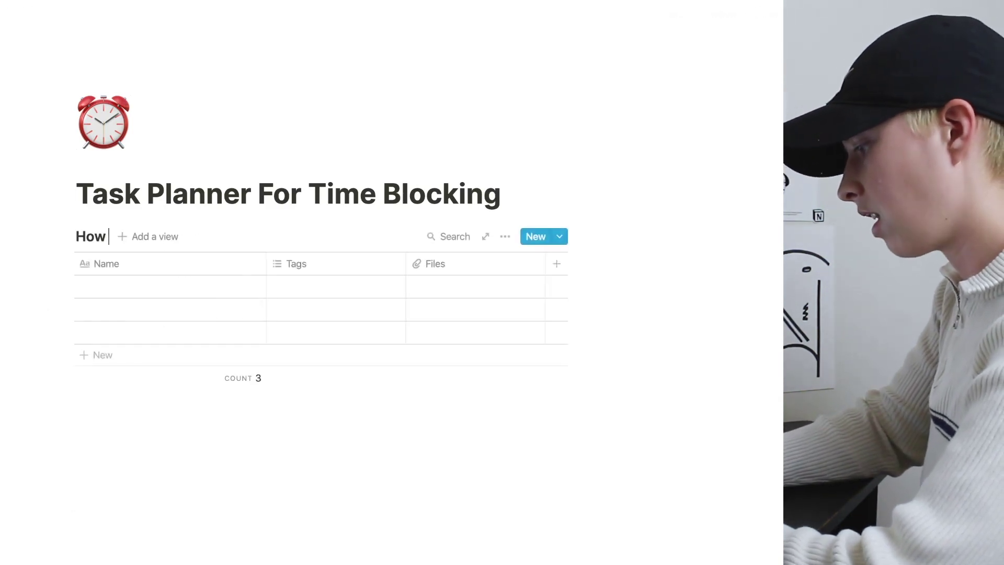
pyautogui.write(' Much time')
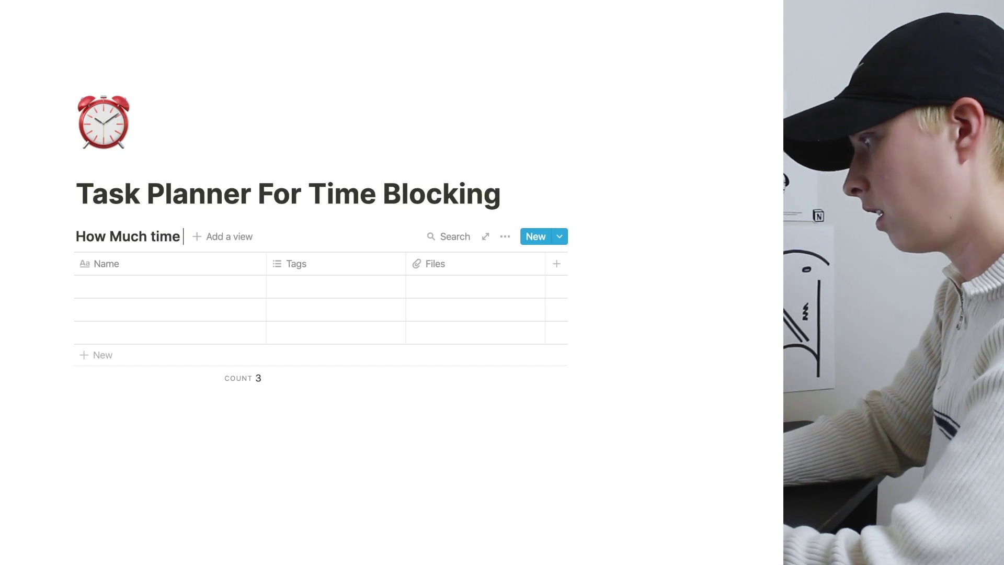
pyautogui.write(' Should')
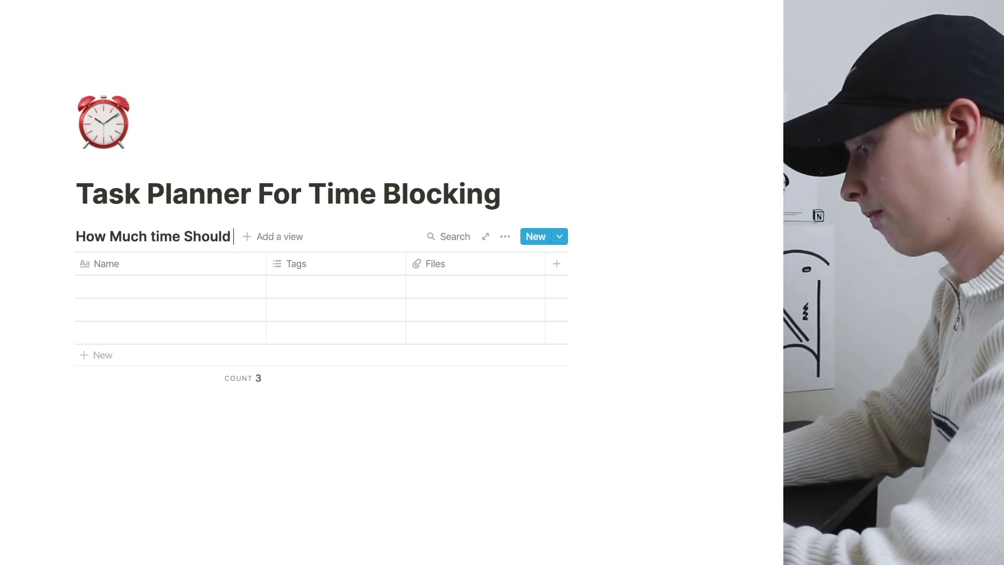
pyautogui.write(' I Spend')
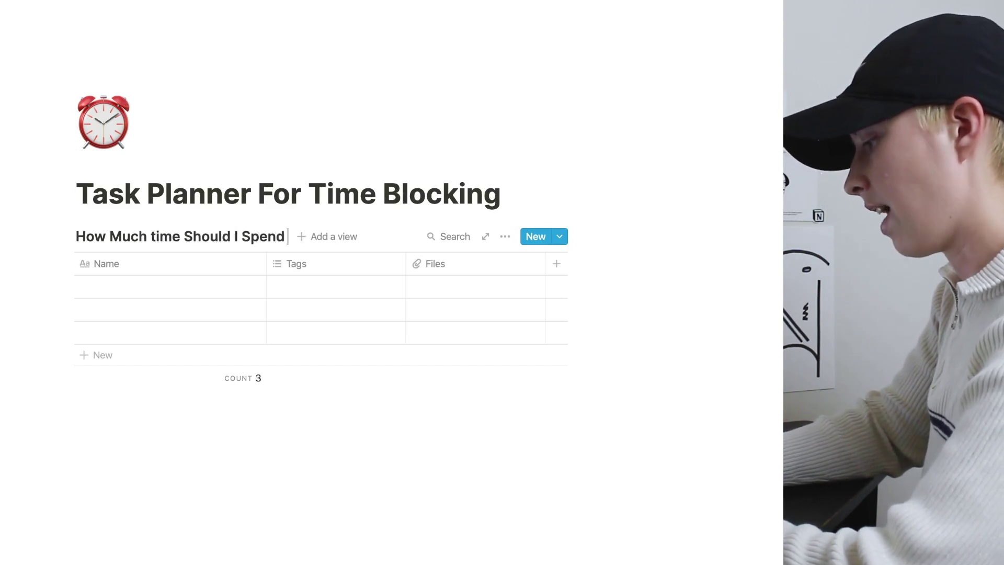
pyautogui.write(' On A Task')
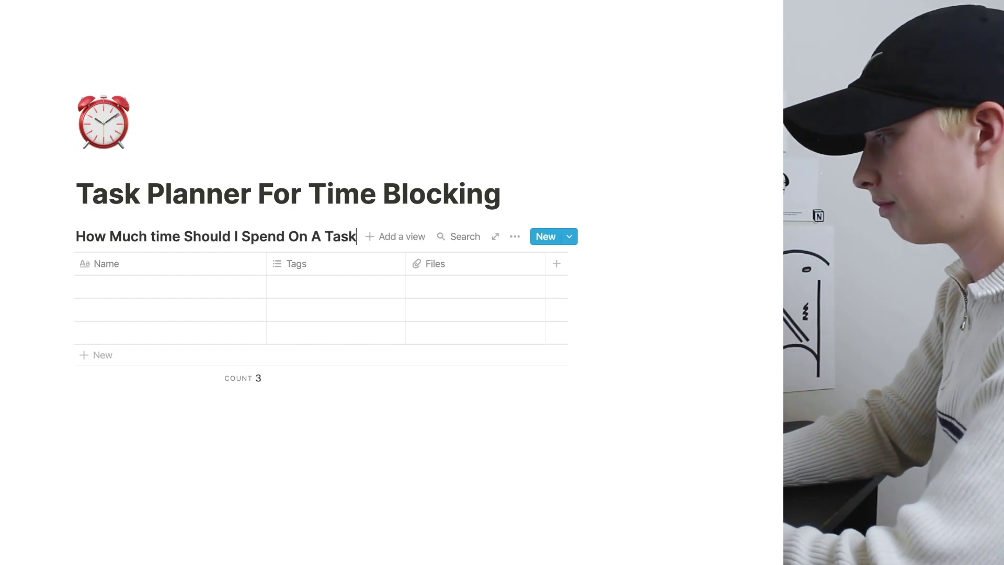
pyautogui.write('?')
pyautogui.moveTo(266, 264); pyautogui.dragTo(236, 264)
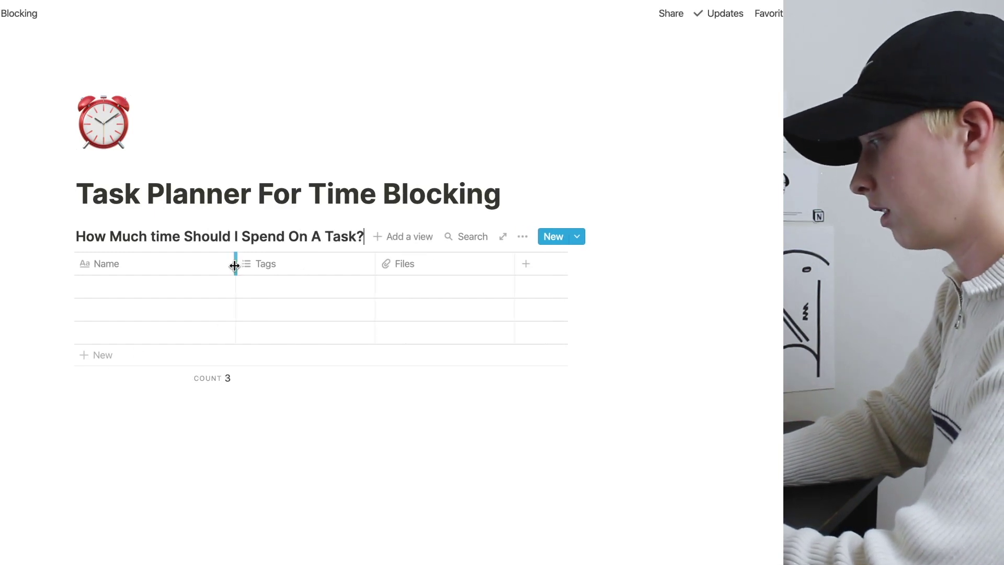
# Rename Name to To-Do, and rename Tags to 'How Many Hours I Have' as a Formula column.
pyautogui.click(141, 268)
pyautogui.write('To-')
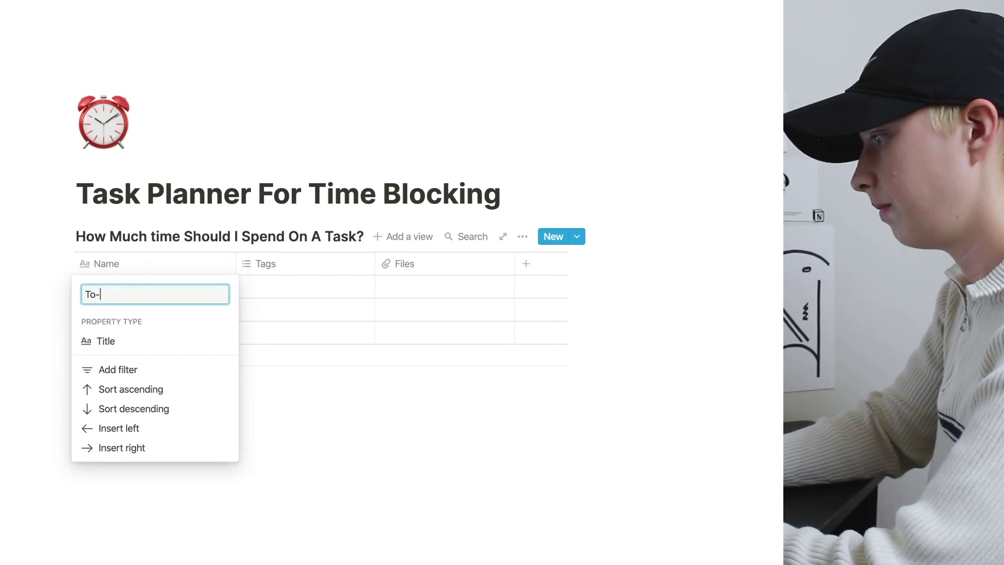
pyautogui.write('Do')
pyautogui.press('Return')
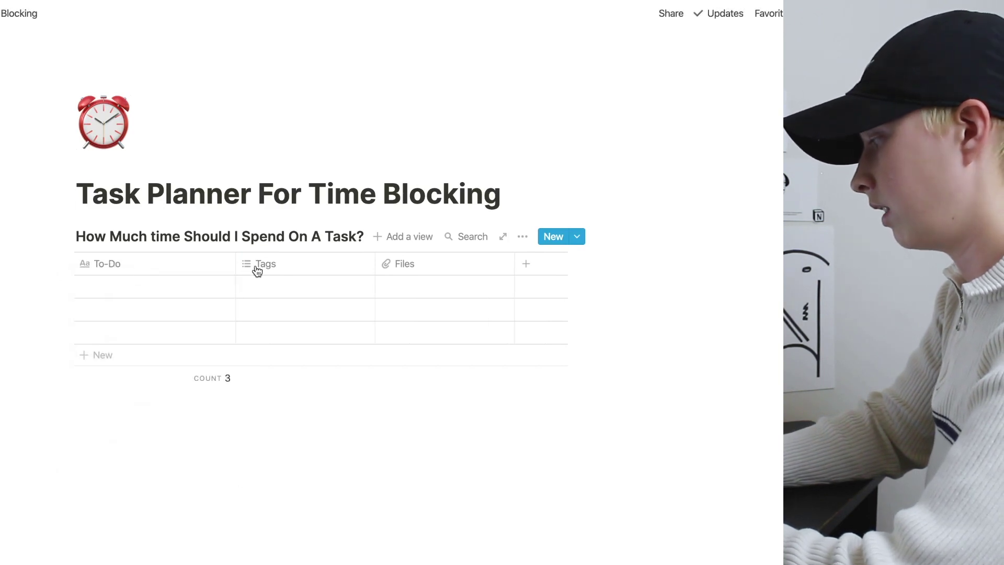
pyautogui.click(257, 270)
pyautogui.write('How ')
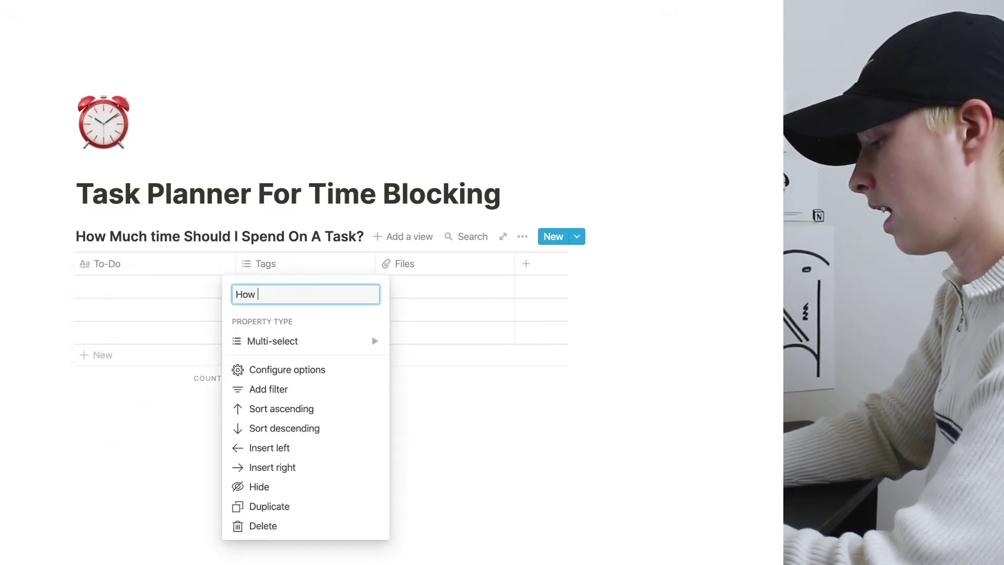
pyautogui.write('Many Hours ')
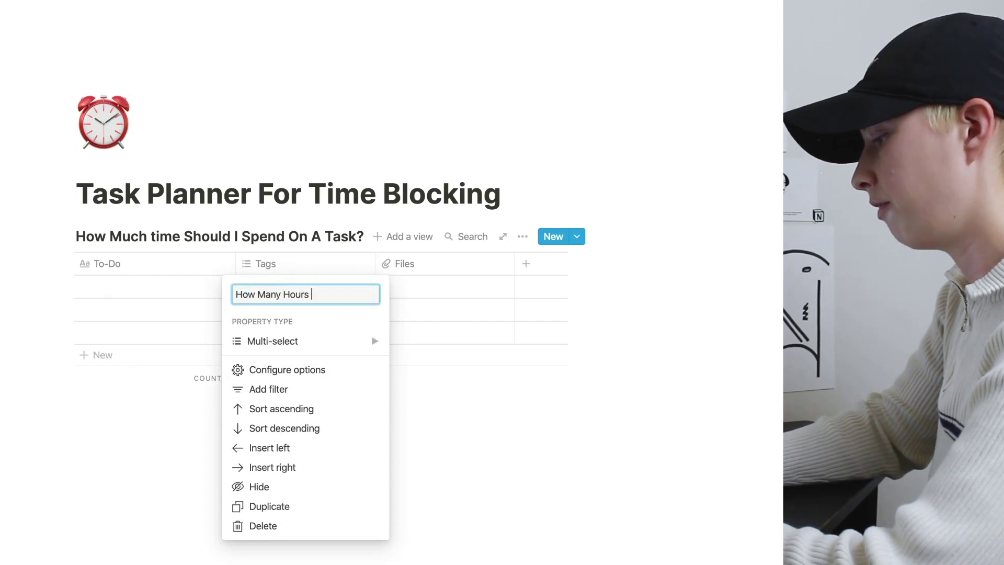
pyautogui.write('I Have')
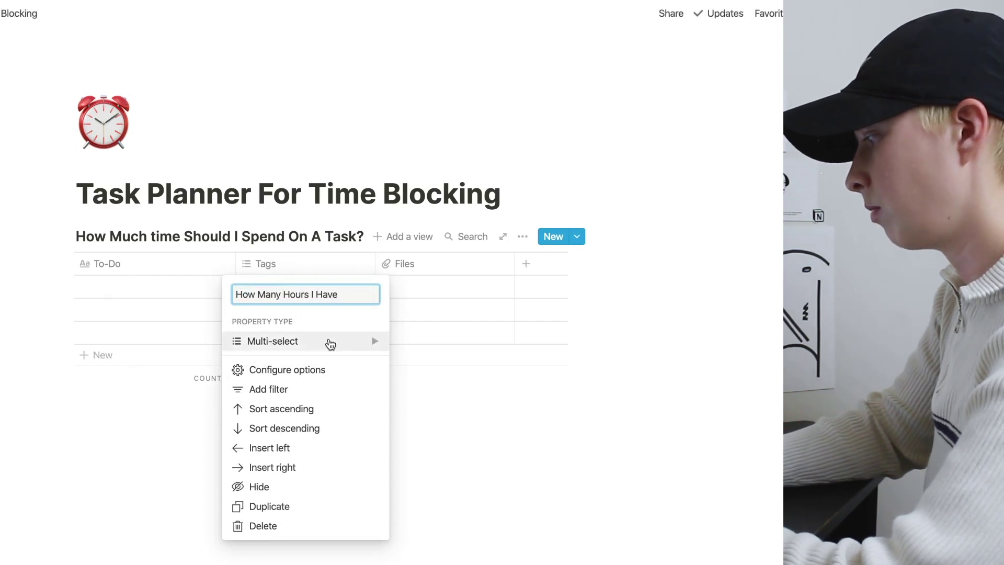
pyautogui.click(328, 341)
pyautogui.click(473, 460)
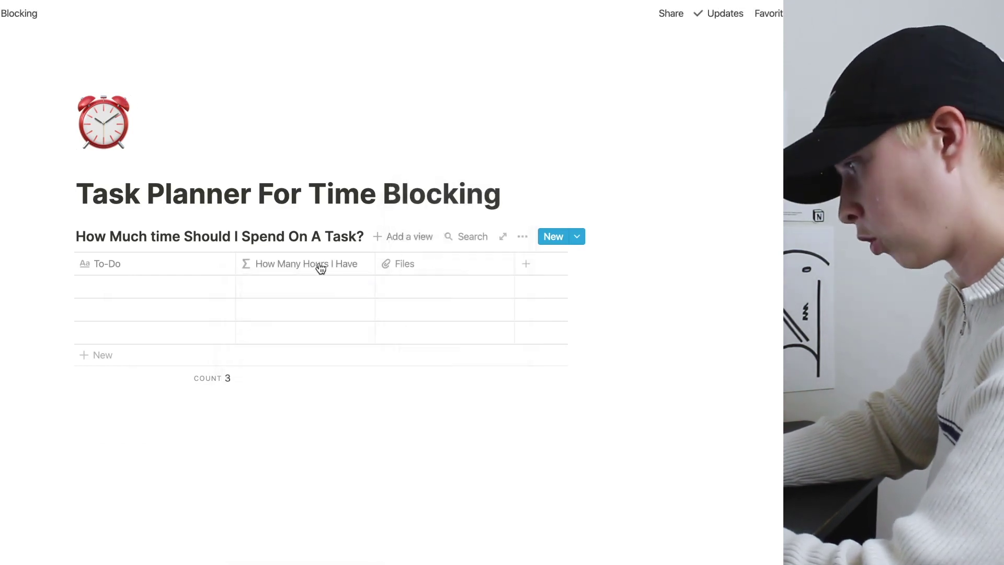
# Move How Many Hours I Have to the first column and set its formula to 6.
pyautogui.moveTo(320, 267); pyautogui.dragTo(210, 272)
pyautogui.click(143, 289)
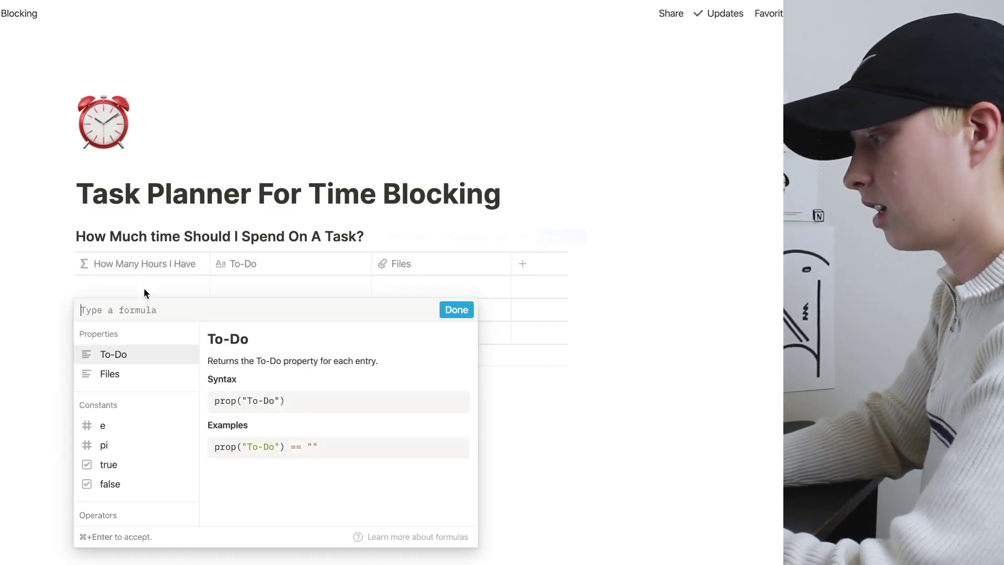
pyautogui.write('6')
pyautogui.press('super+Return')
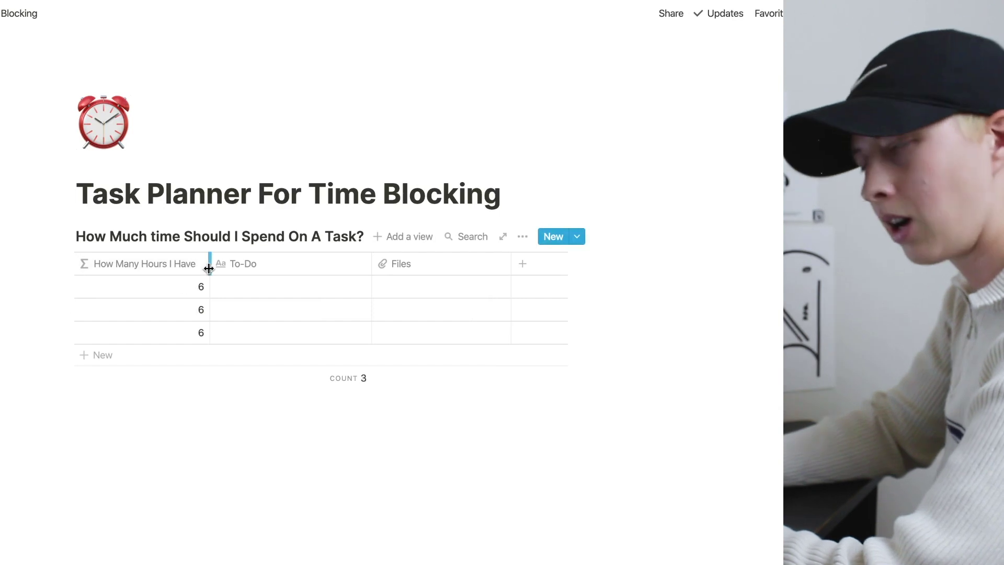
pyautogui.click(207, 268)
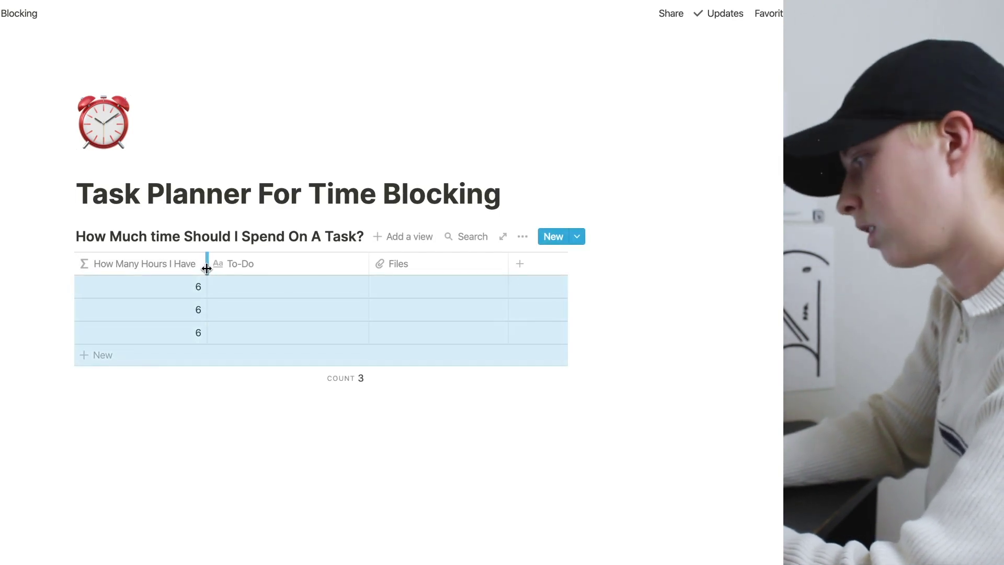
pyautogui.click(126, 415)
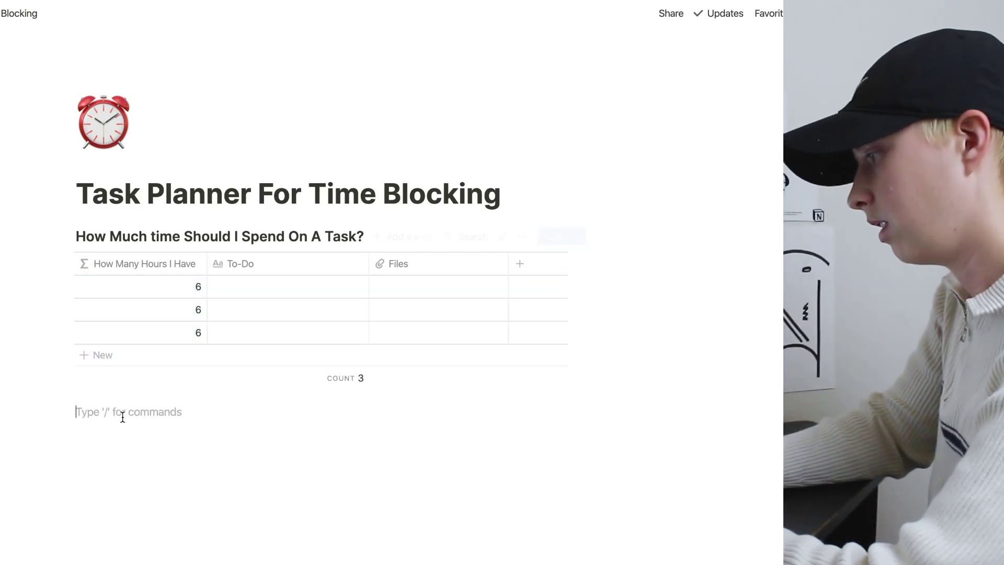
# Enter Task 1, Task 2, Task 3, Task4 and Task 5 in the To-Do cells, adding rows.
pyautogui.click(269, 286)
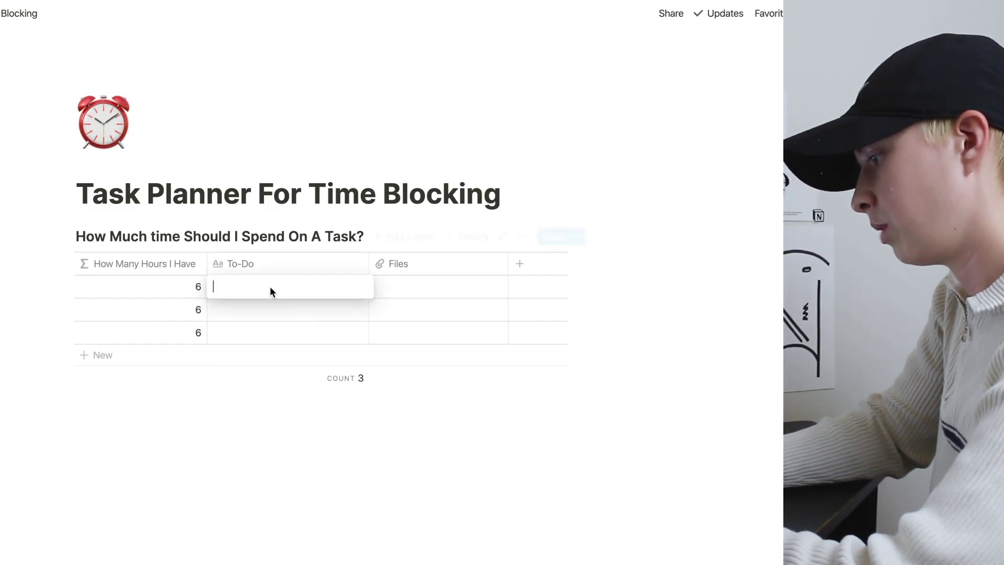
pyautogui.write('Task 1')
pyautogui.press('Return')
pyautogui.press('Down')
pyautogui.write('Task 2')
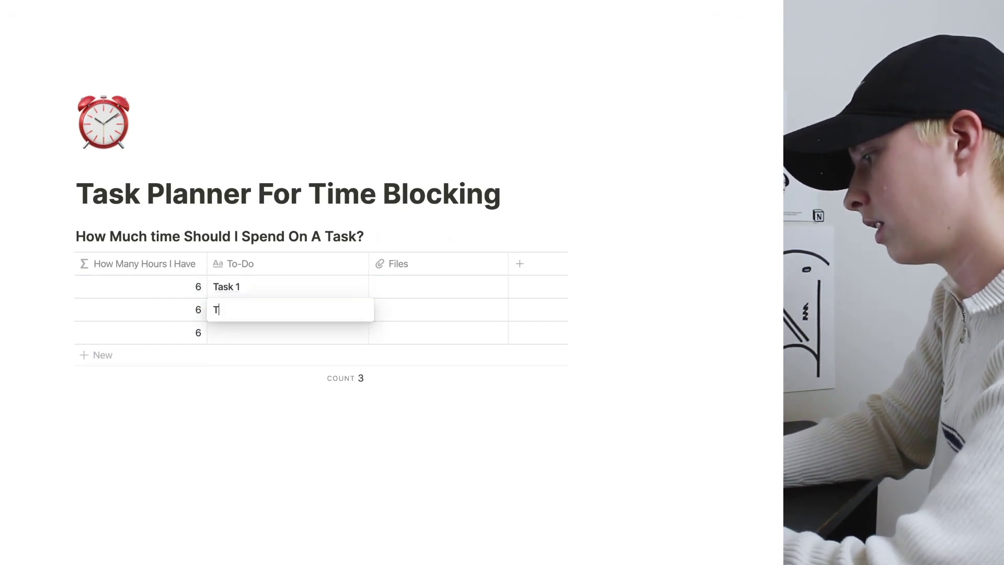
pyautogui.press('Return')
pyautogui.press('Down')
pyautogui.write('Task 3')
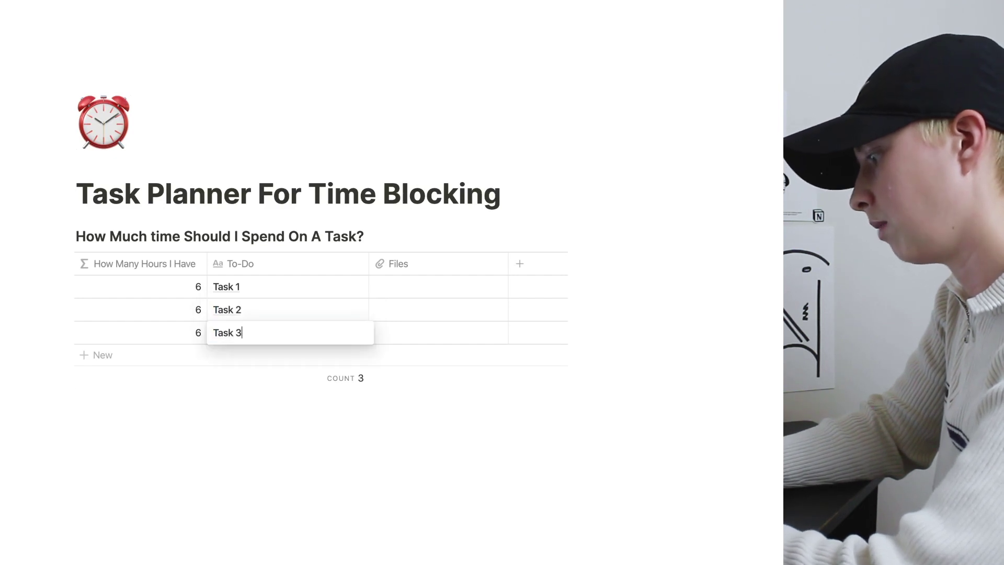
pyautogui.press('Return')
pyautogui.press('Down')
pyautogui.write('Task4')
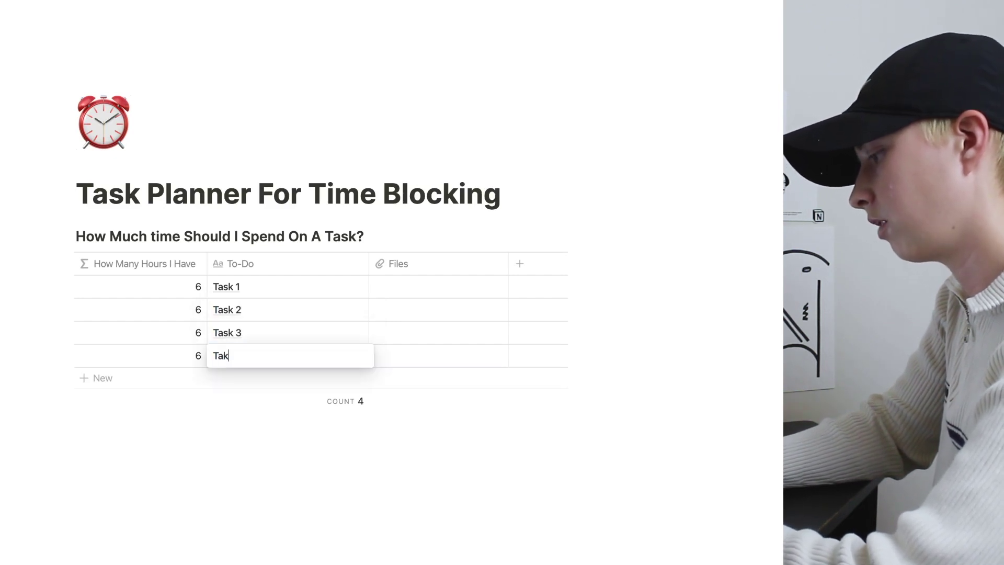
pyautogui.press('Return')
pyautogui.press('Down')
pyautogui.write('T')
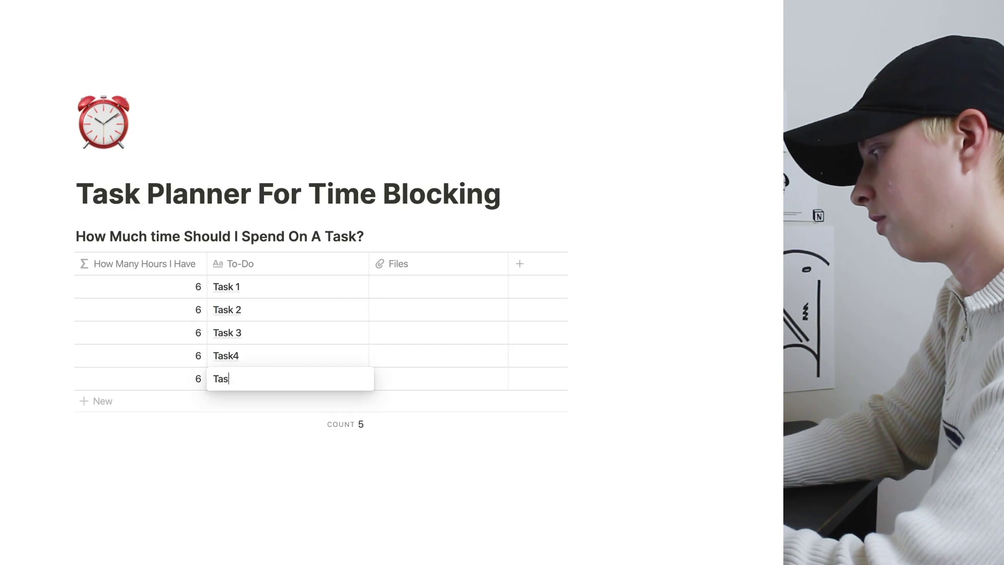
pyautogui.click(206, 476)
# Narrow To-Do and turn Files into a Difficulty Sum formula column left of To-Do.
pyautogui.moveTo(368, 268); pyautogui.dragTo(277, 271)
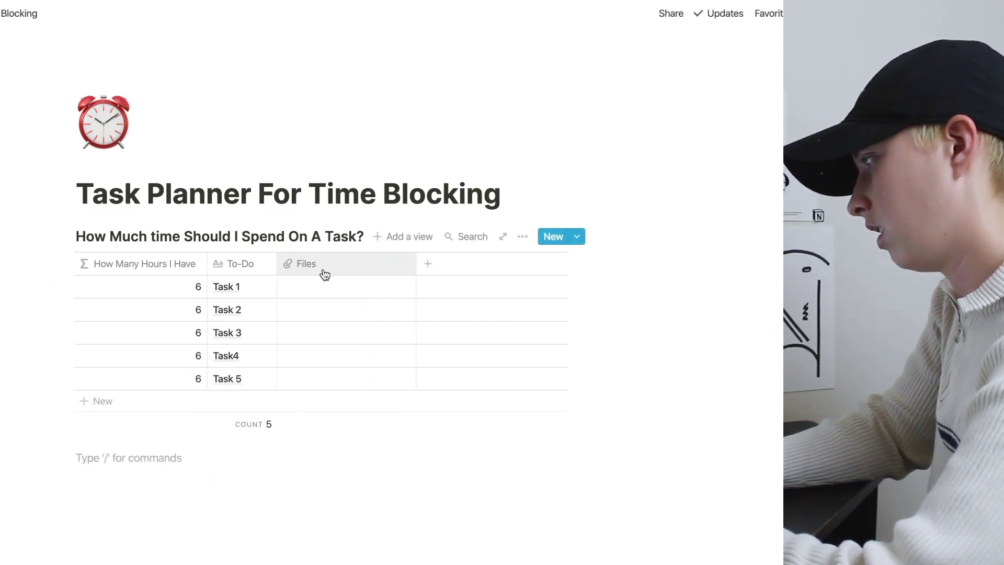
pyautogui.click(324, 269)
pyautogui.write('Difficulty Su')
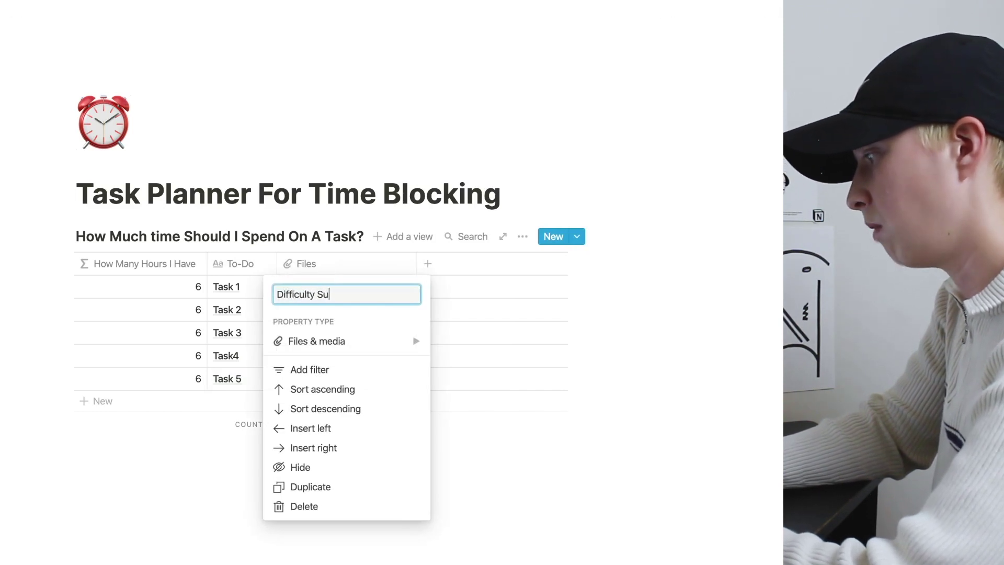
pyautogui.write('m')
pyautogui.moveTo(372, 340)
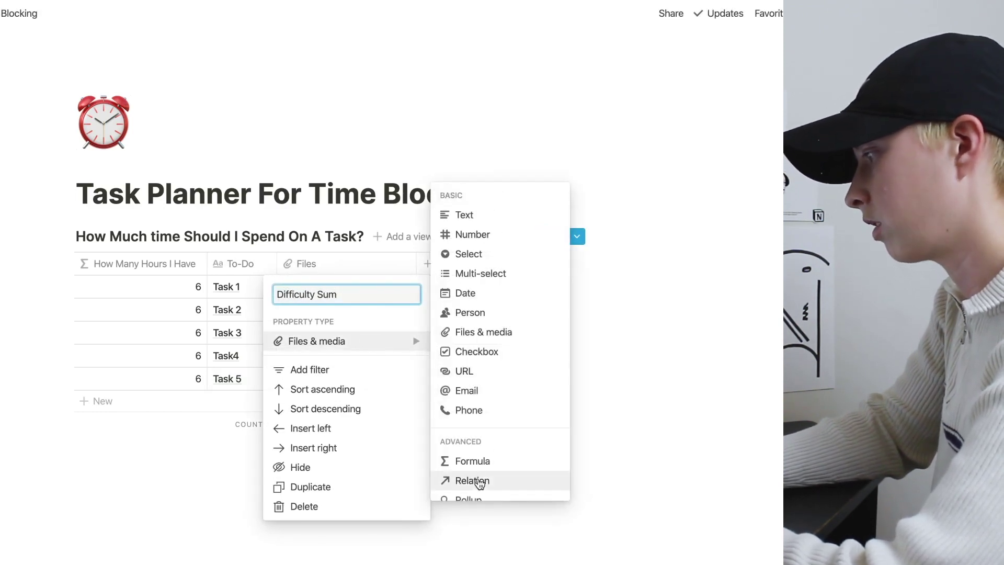
pyautogui.click(472, 461)
pyautogui.moveTo(352, 274); pyautogui.dragTo(263, 272)
# Add a Number property named 'Diffuclty (1-10)'.
pyautogui.click(437, 266)
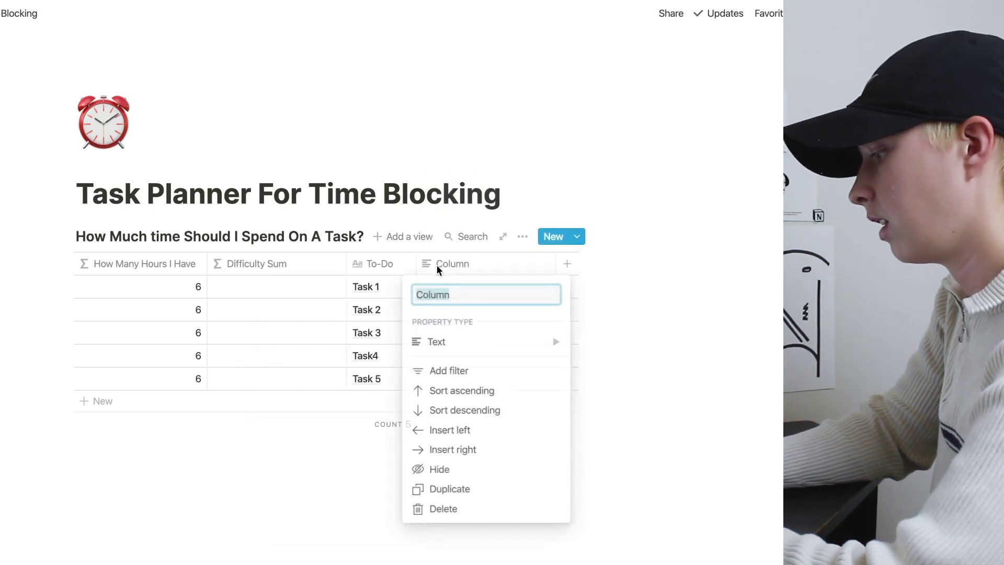
pyautogui.write('Di')
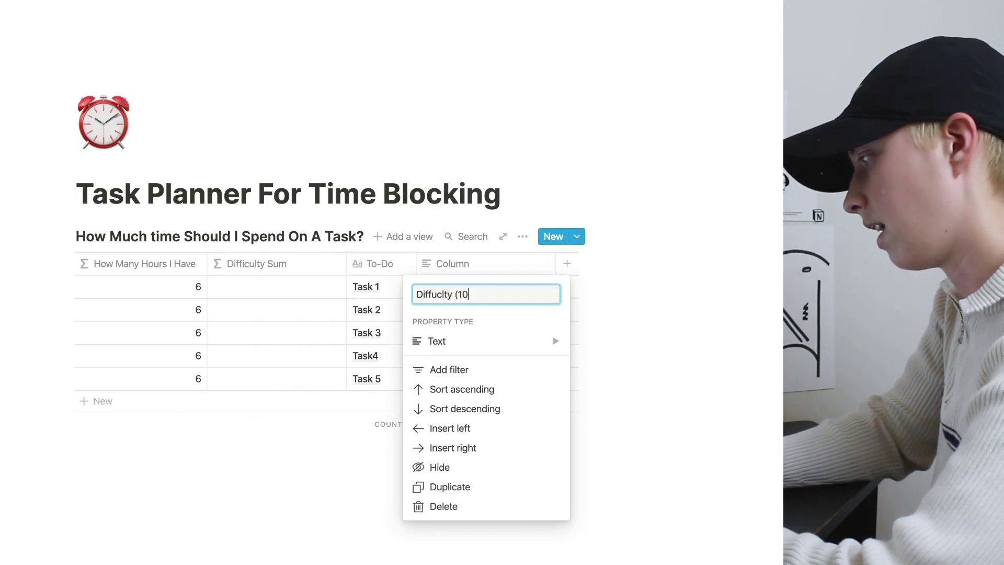
pyautogui.write('ffuclty (1-')
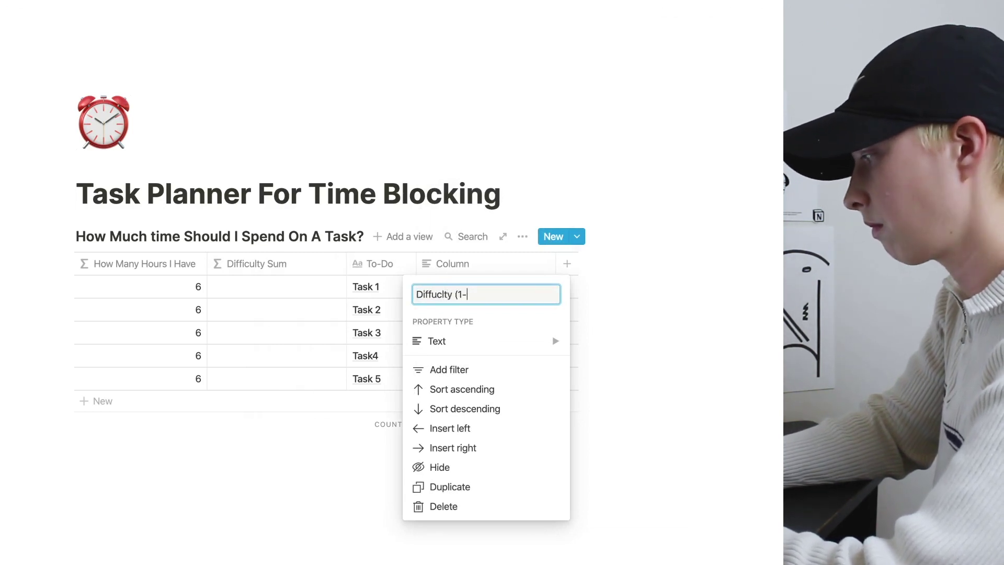
pyautogui.write('10')
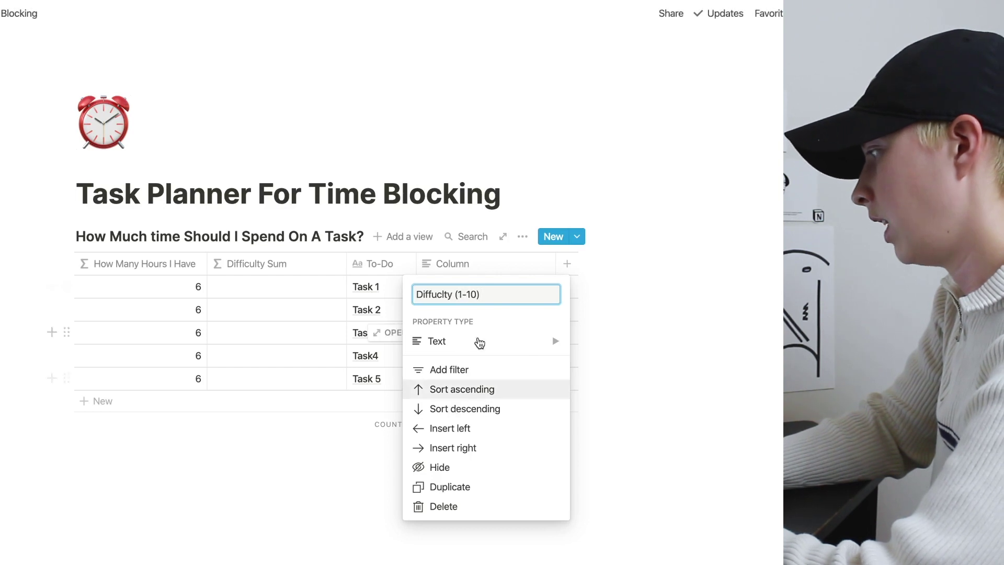
pyautogui.click(481, 341)
pyautogui.click(613, 235)
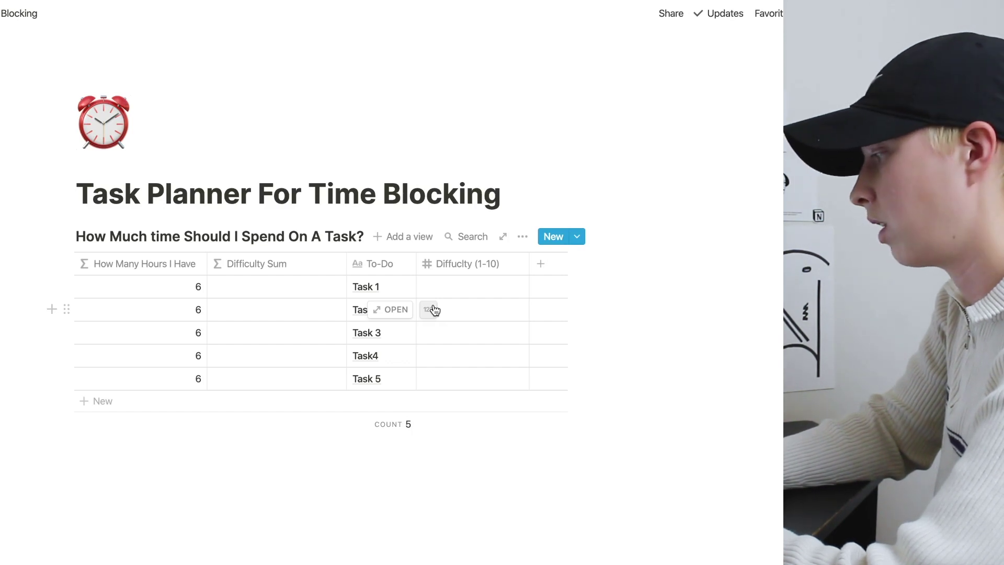
# Enter difficulties 3, 3, 5, 7 and 4 for Tasks 1 to 5.
pyautogui.click(467, 287)
pyautogui.write('3')
pyautogui.press('Return')
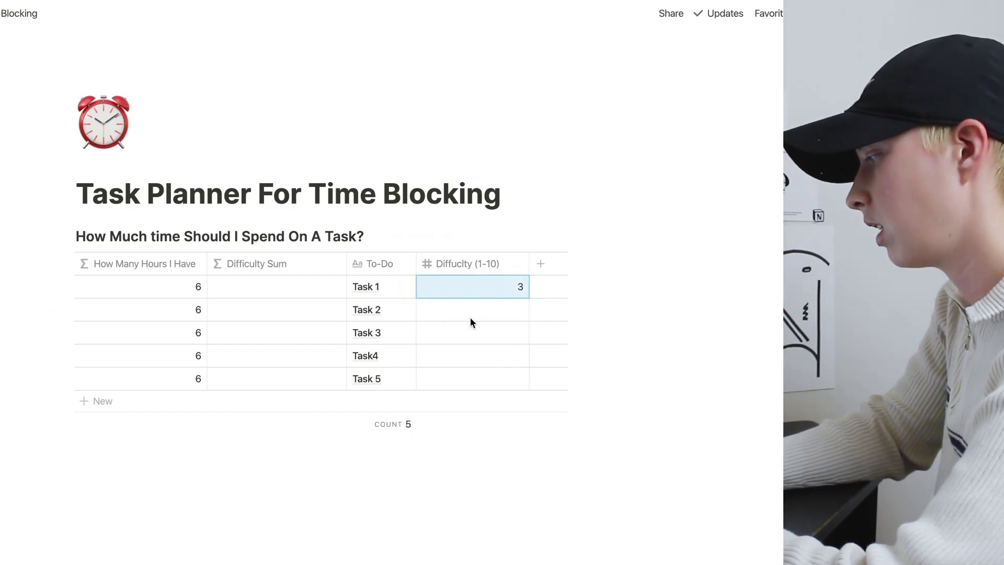
pyautogui.click(470, 317)
pyautogui.write('3')
pyautogui.click(469, 342)
pyautogui.write('5')
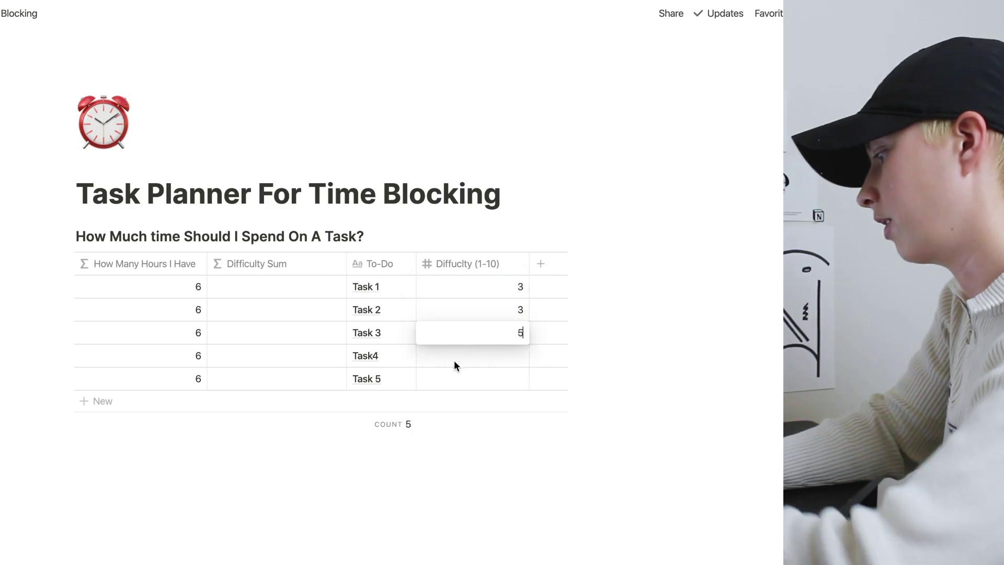
pyautogui.click(453, 361)
pyautogui.write('7')
pyautogui.click(457, 378)
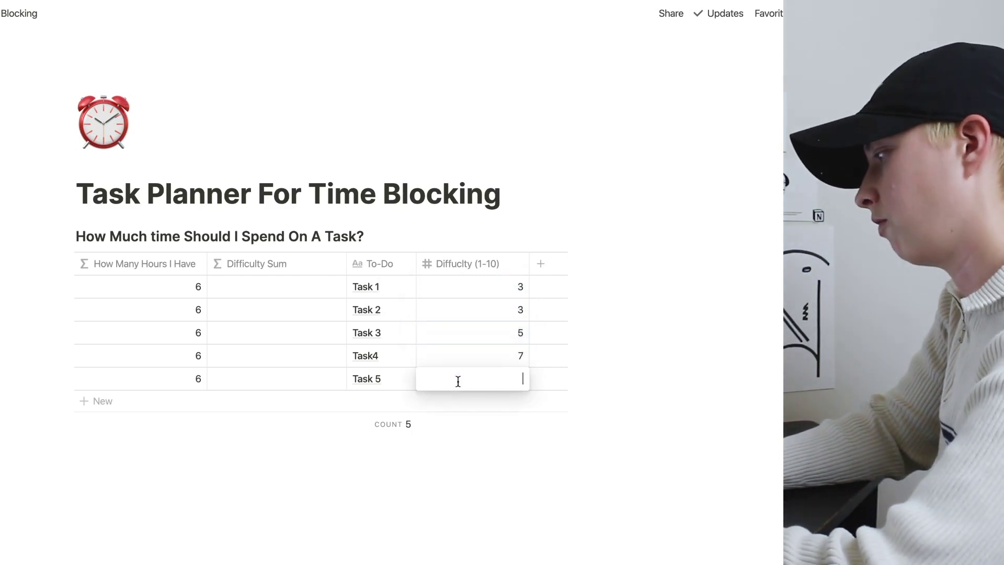
pyautogui.write('4')
pyautogui.press('Return')
pyautogui.click(451, 482)
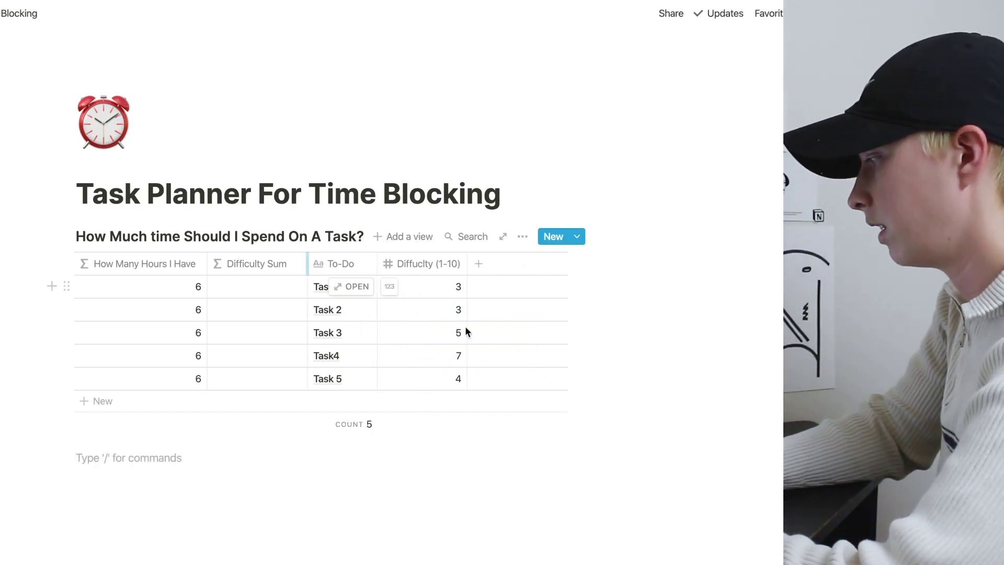
# Add a Formula property named 'Time To Work'.
pyautogui.click(507, 268)
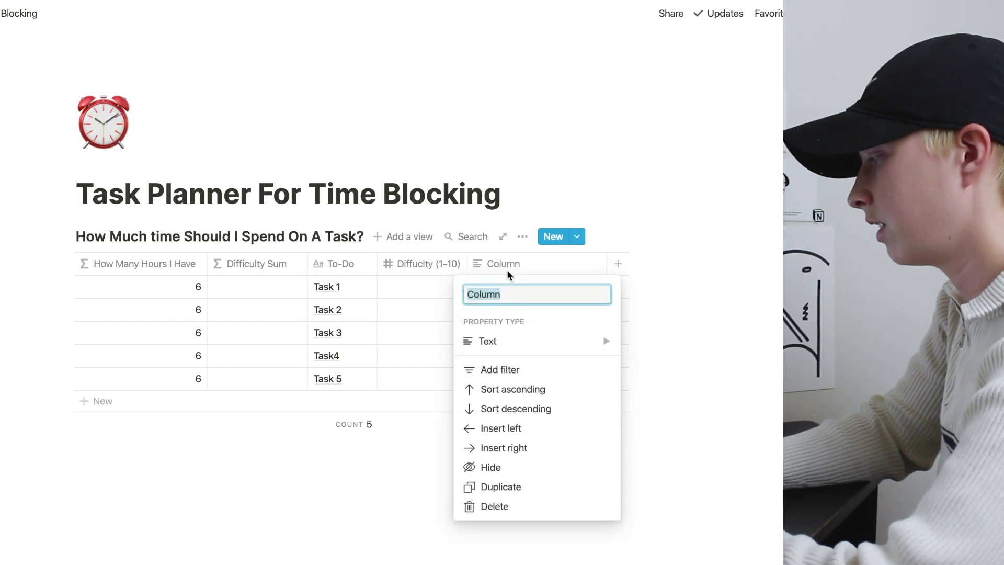
pyautogui.write('Time To Work')
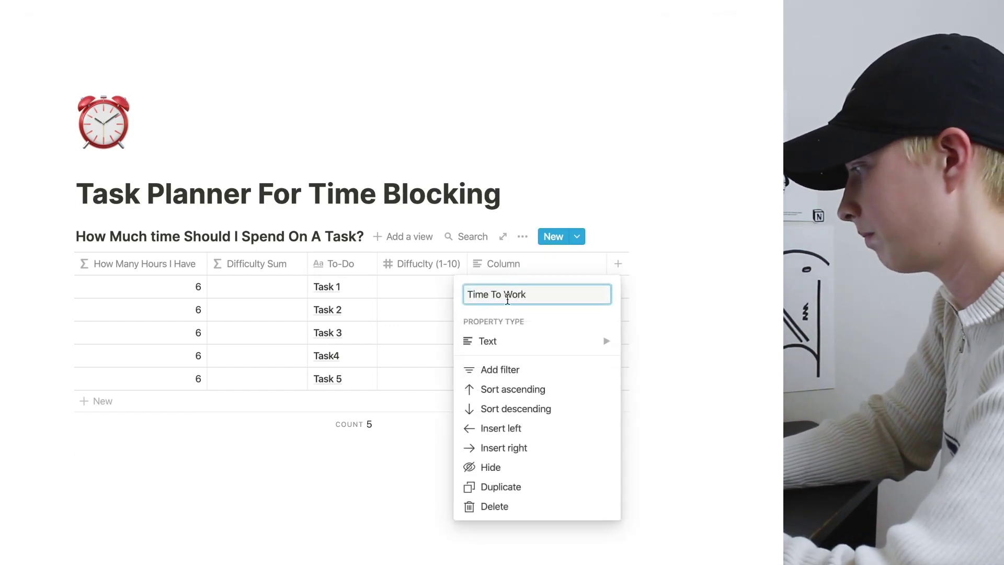
pyautogui.moveTo(530, 351)
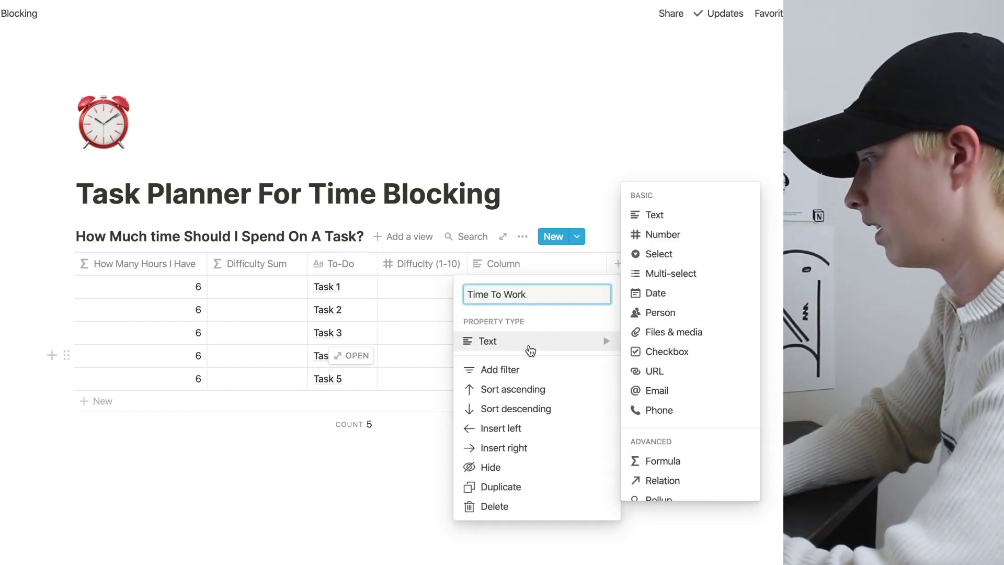
pyautogui.click(664, 460)
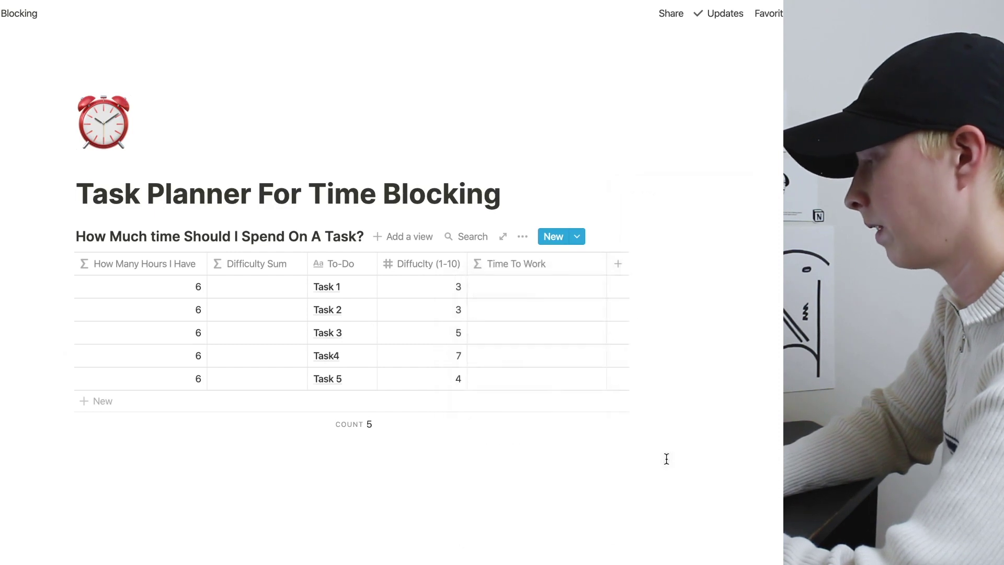
# Sum the difficulty column at its foot and set the Difficulty Sum formula to 22.
pyautogui.hscroll(1, 516, 376)
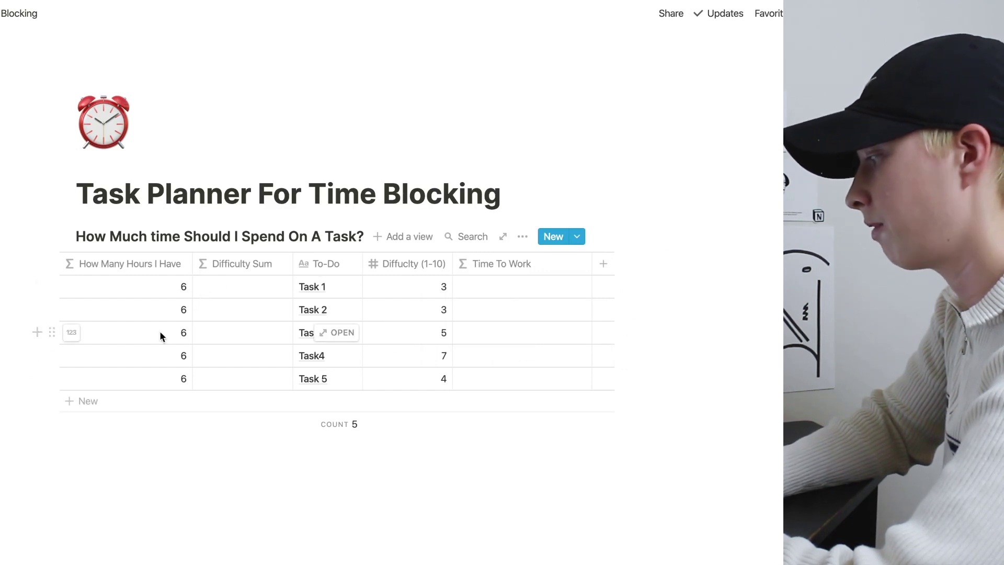
pyautogui.moveTo(419, 432)
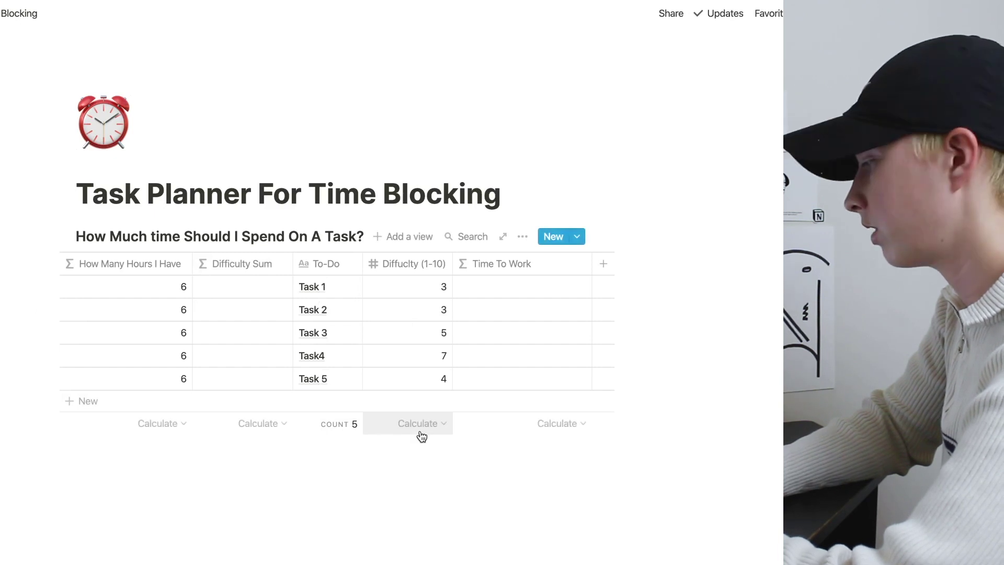
pyautogui.click(421, 434)
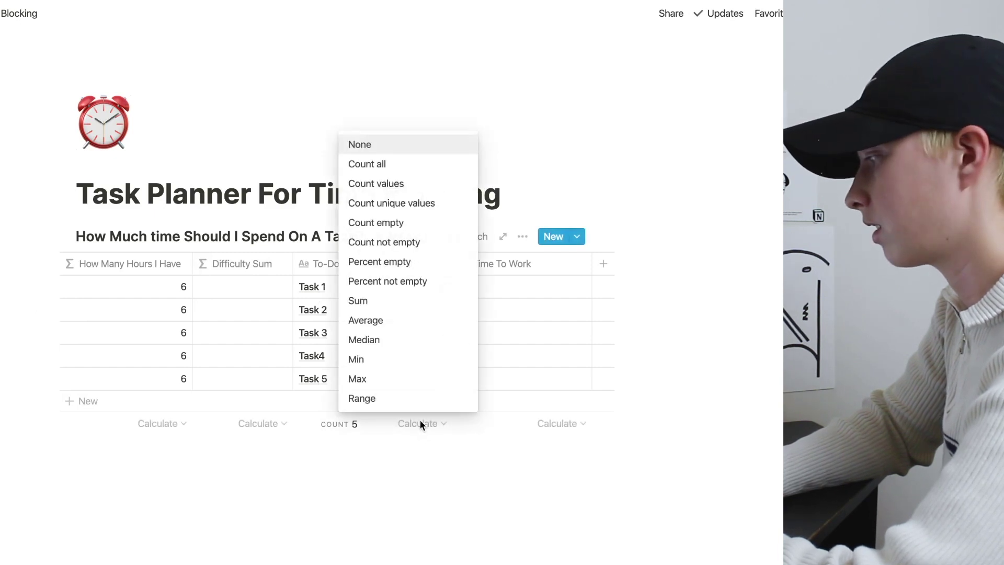
pyautogui.click(393, 300)
pyautogui.click(414, 478)
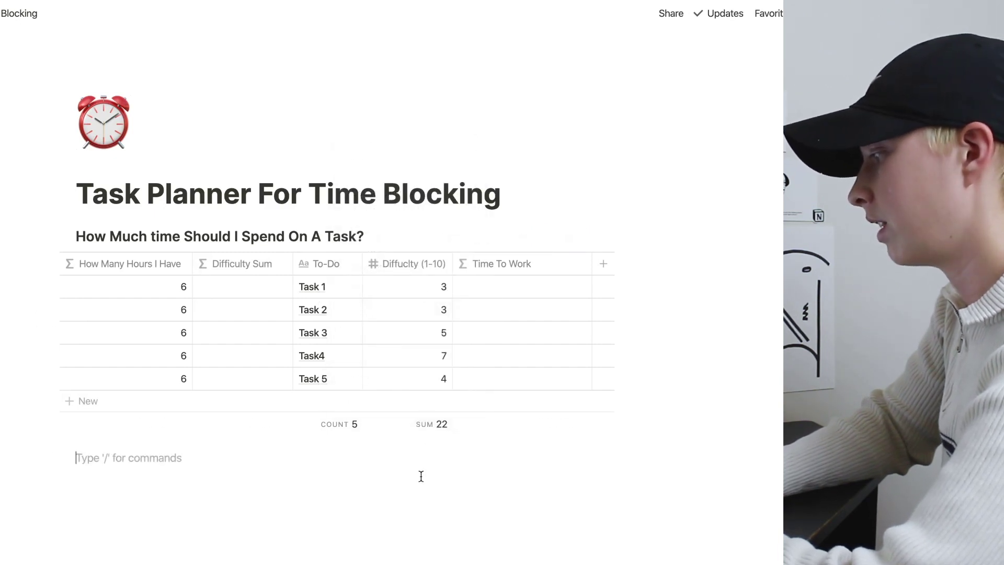
pyautogui.click(255, 284)
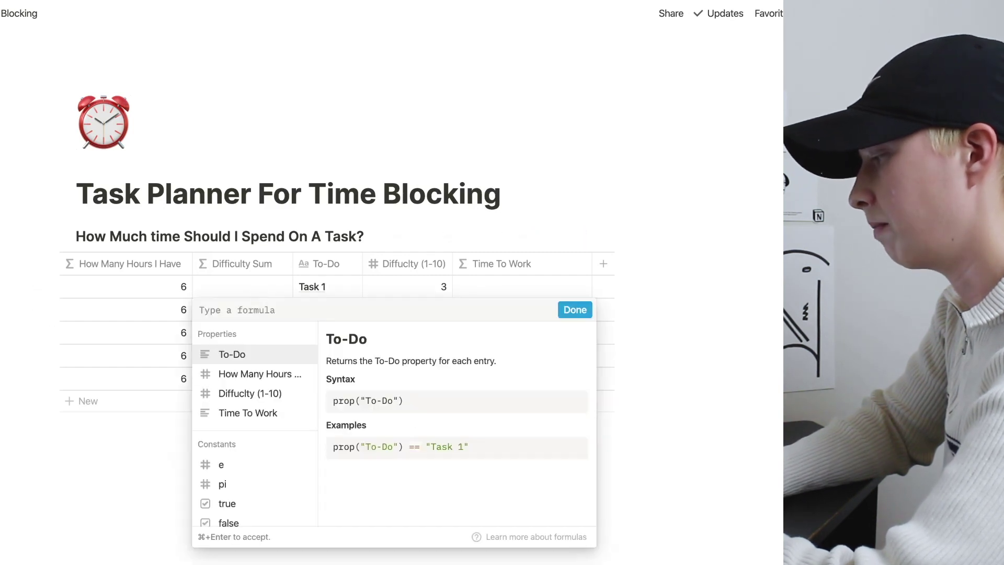
pyautogui.write('22')
pyautogui.click(572, 317)
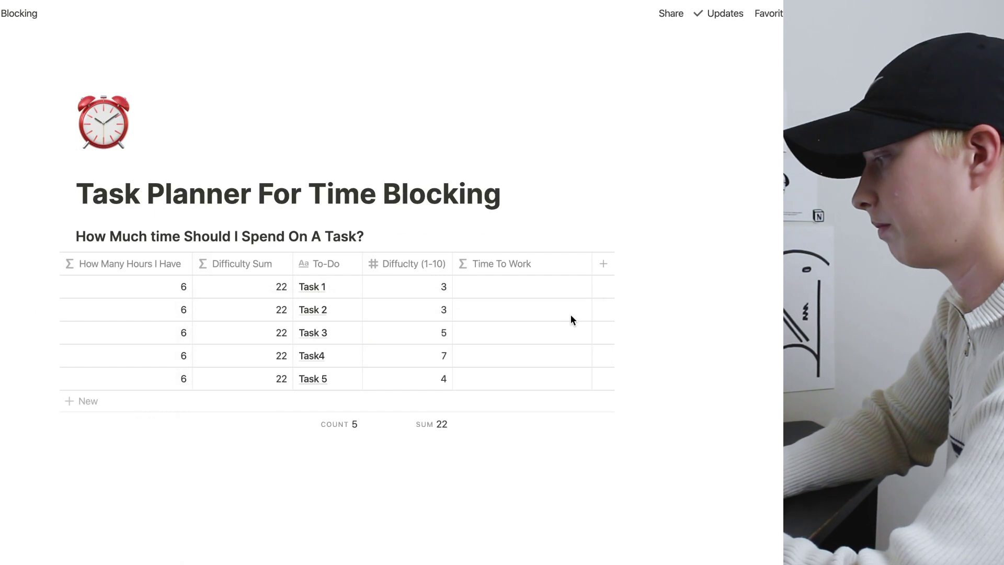
pyautogui.click(494, 292)
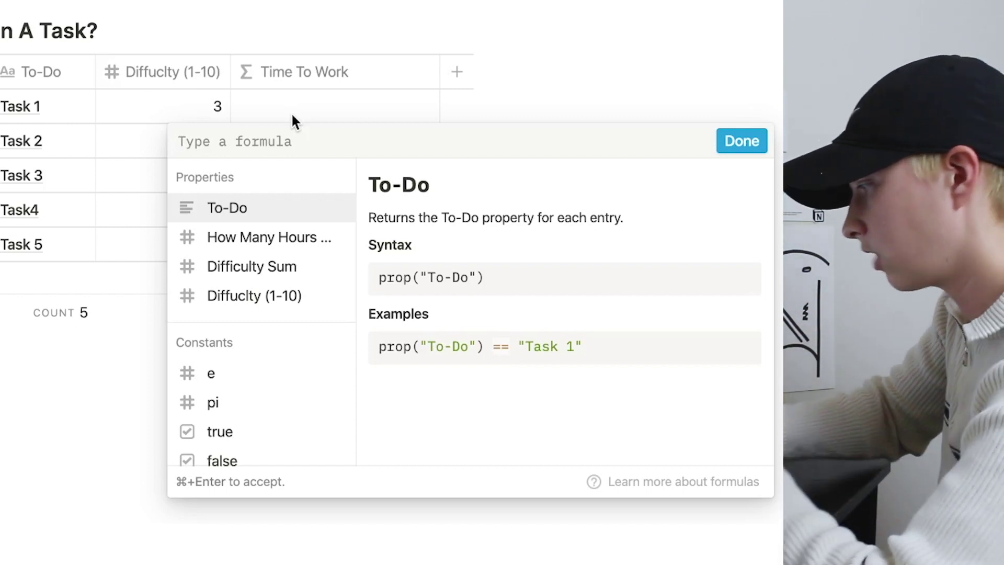
# Set Time To Work to prop(How Many Hours I Have) / prop(Difficulty Sum) * prop(Diffuclty (1-10)).
pyautogui.write('prop')
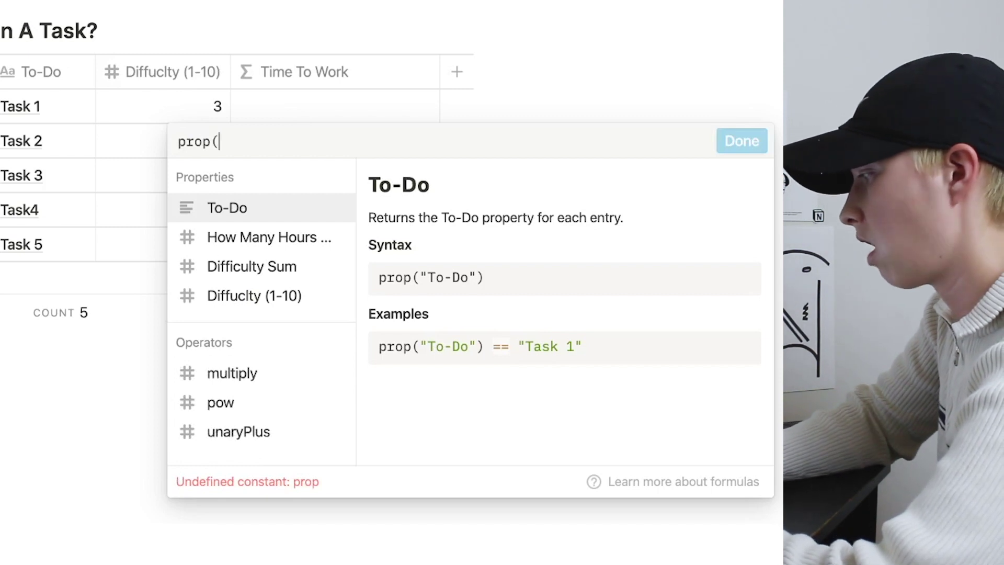
pyautogui.write('(')
pyautogui.click(312, 245)
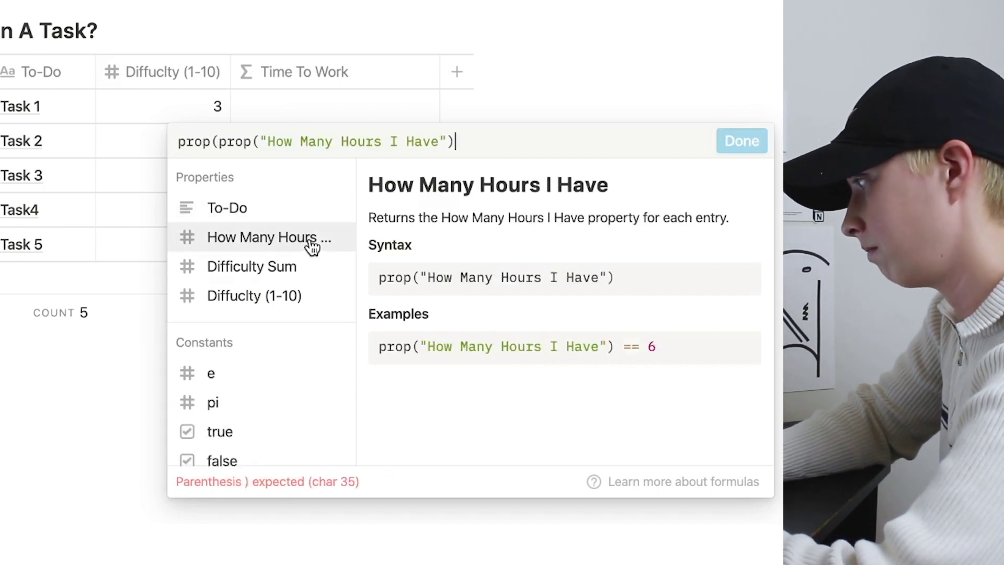
pyautogui.write('/ prop')
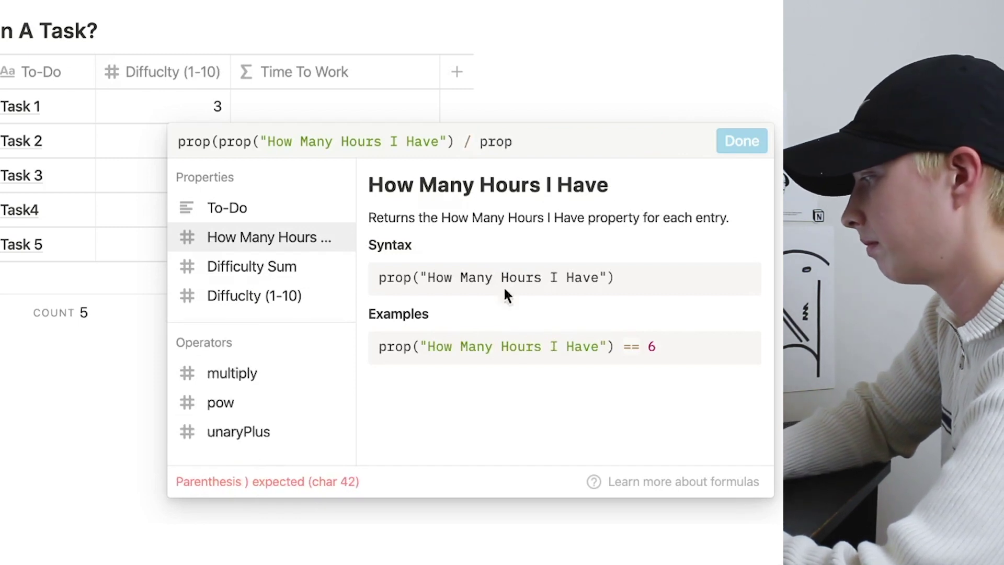
pyautogui.click(297, 264)
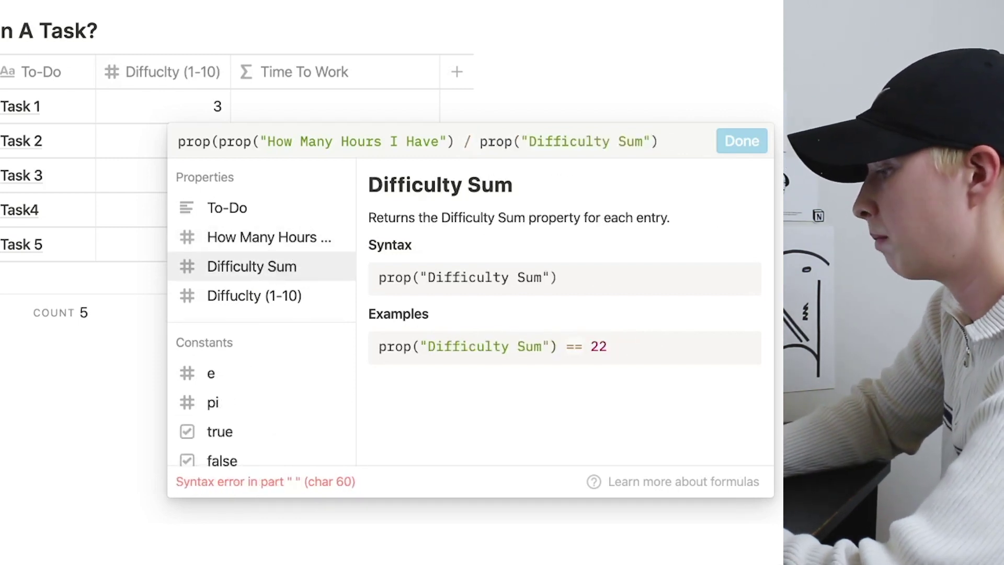
pyautogui.write('* prop')
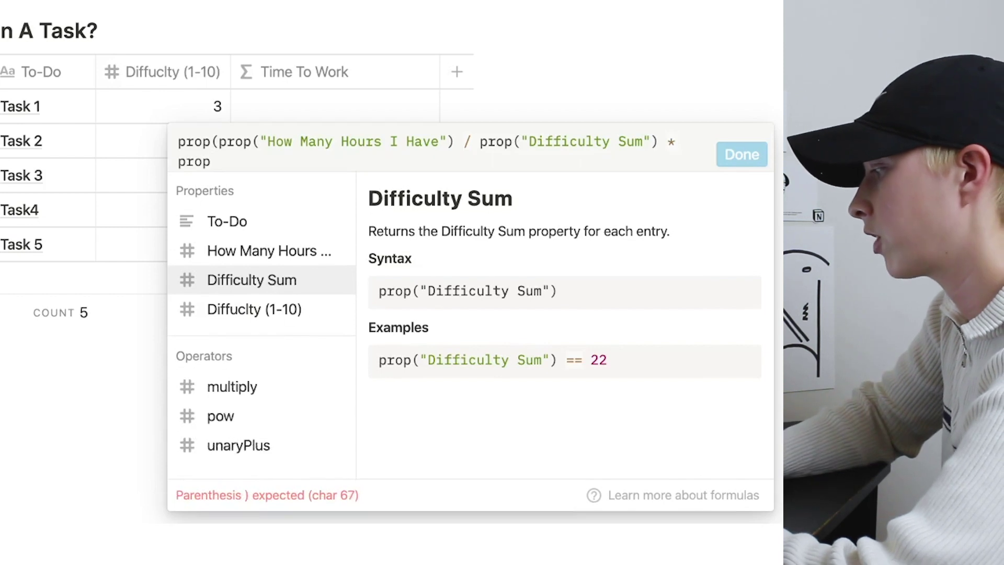
pyautogui.click(302, 320)
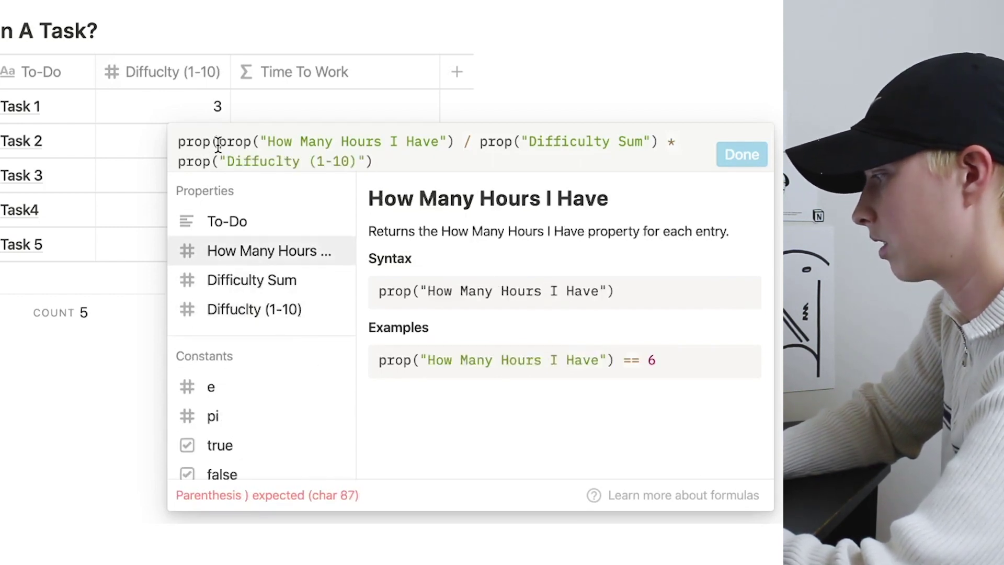
pyautogui.moveTo(218, 142); pyautogui.dragTo(169, 142)
pyautogui.press('BackSpace')
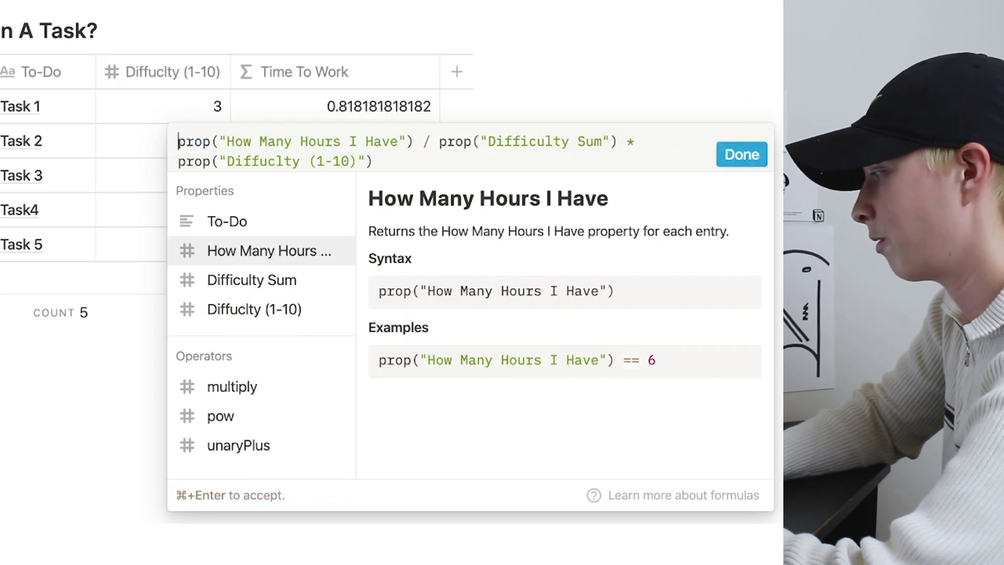
pyautogui.press('super+Return')
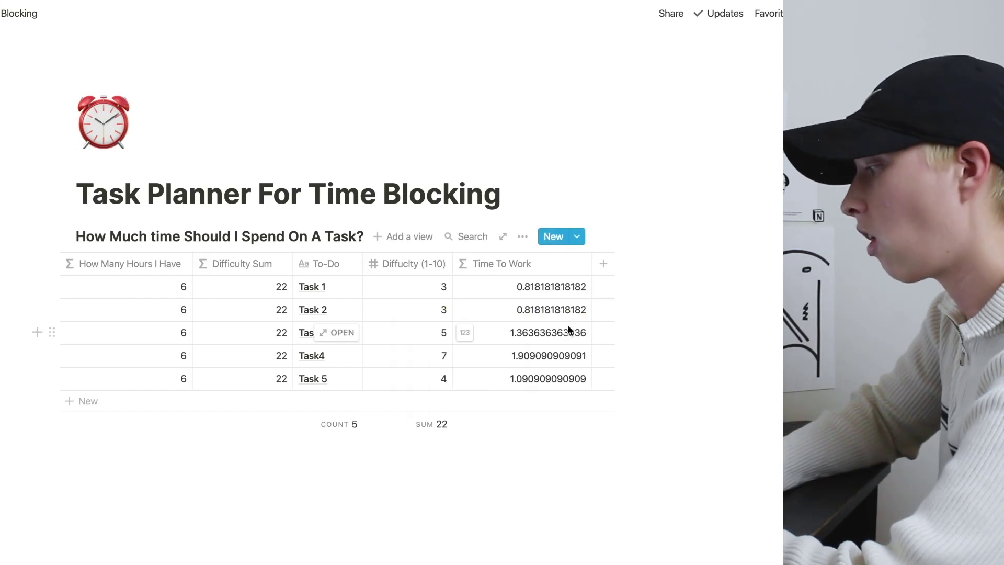
# Total the Time To Work column as a Sum, testing other hour values before keeping 6.
pyautogui.click(544, 428)
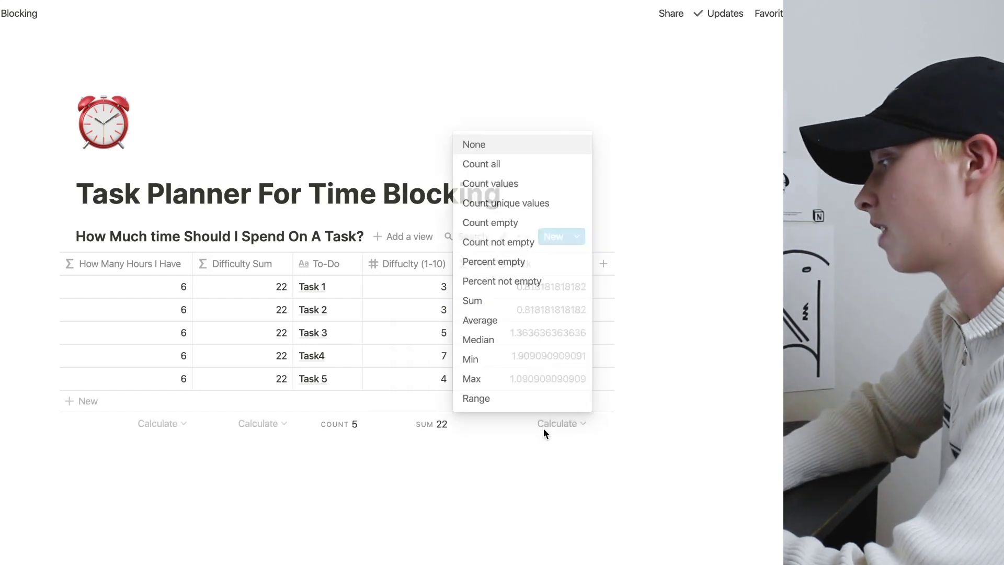
pyautogui.click(478, 299)
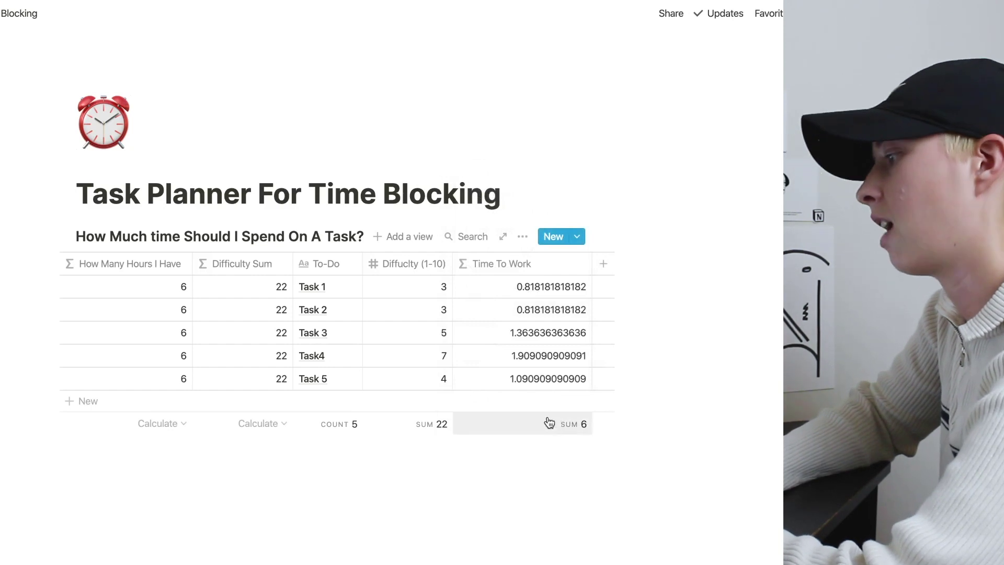
pyautogui.click(178, 288)
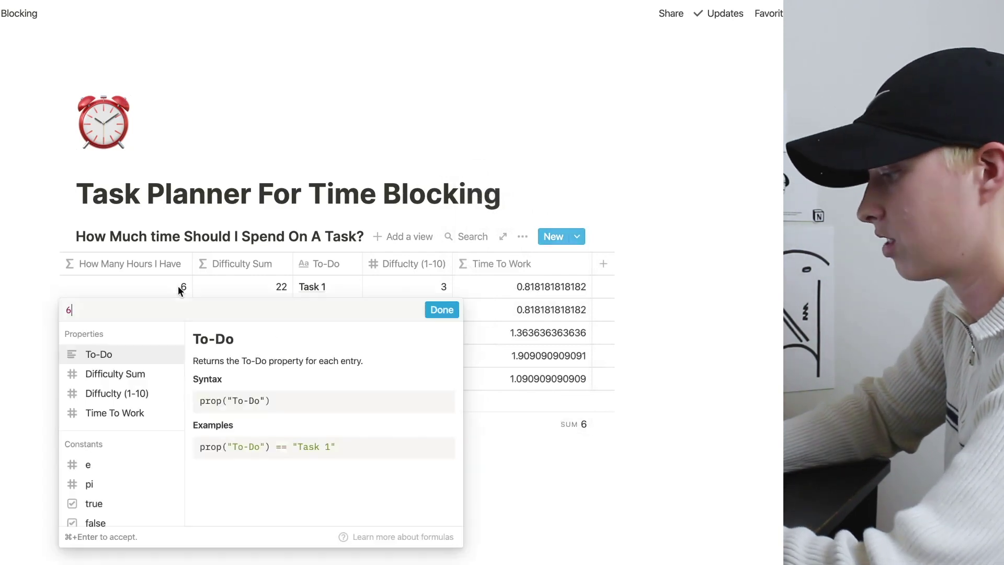
pyautogui.press('BackSpace')
pyautogui.write('7')
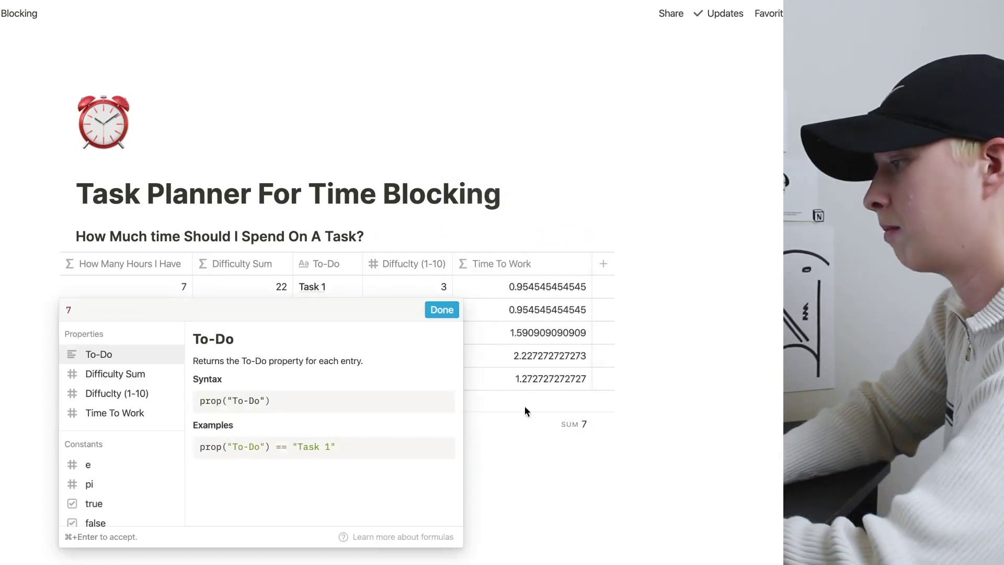
pyautogui.write('8')
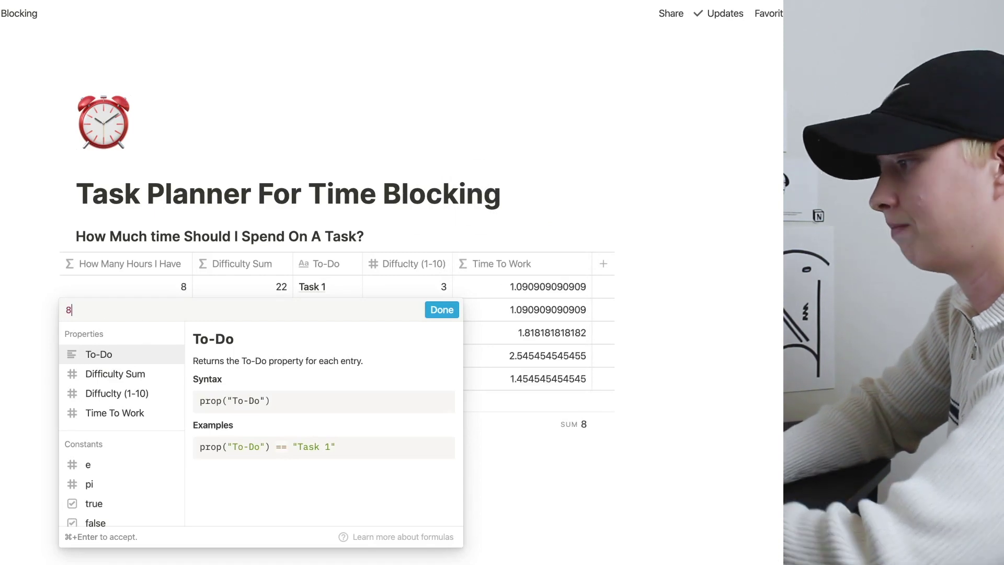
pyautogui.click(535, 297)
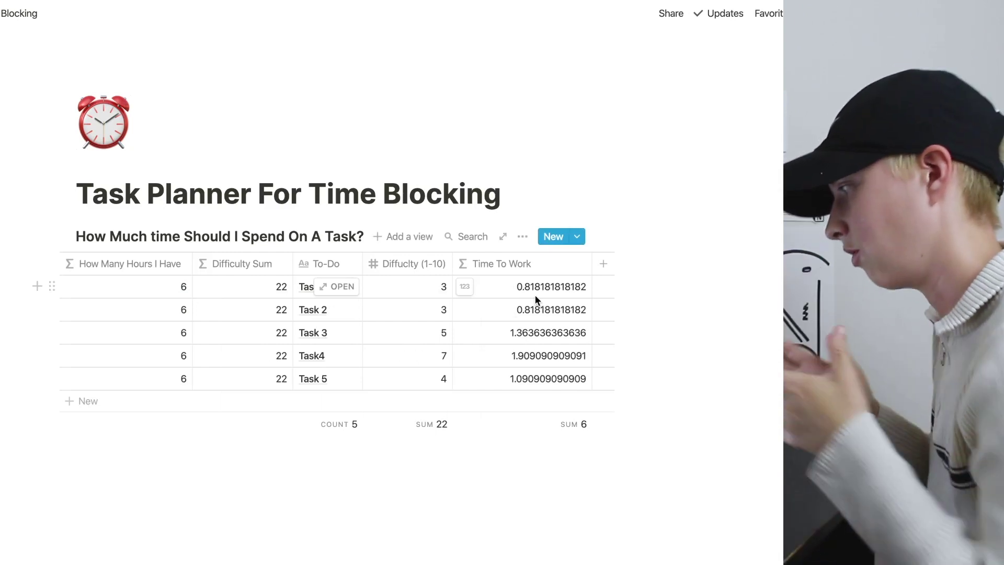
# Wrap the Time To Work formula in round(100 * … ) / 100 and narrow the column.
pyautogui.click(536, 297)
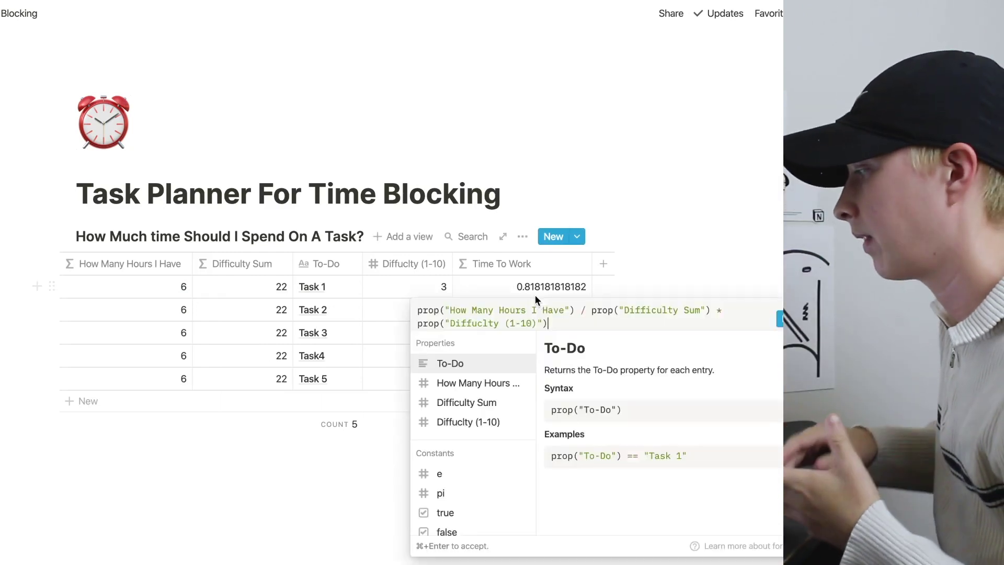
pyautogui.click(419, 314)
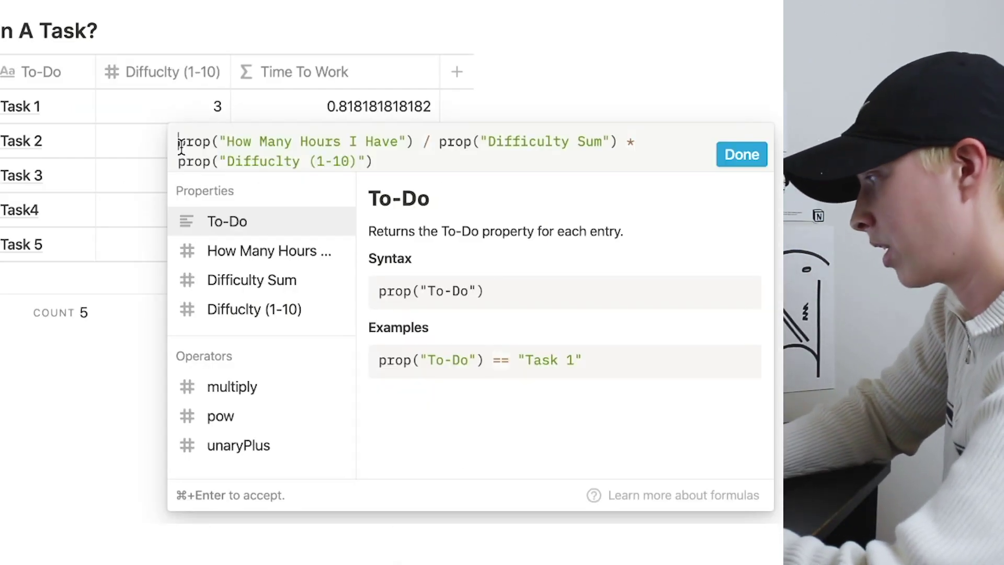
pyautogui.write('round(100')
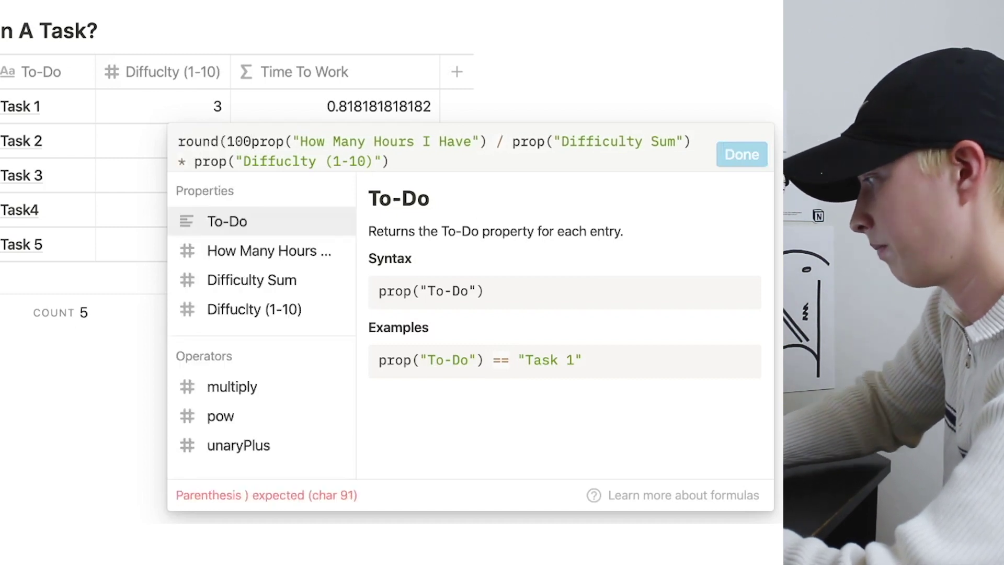
pyautogui.write(' * ')
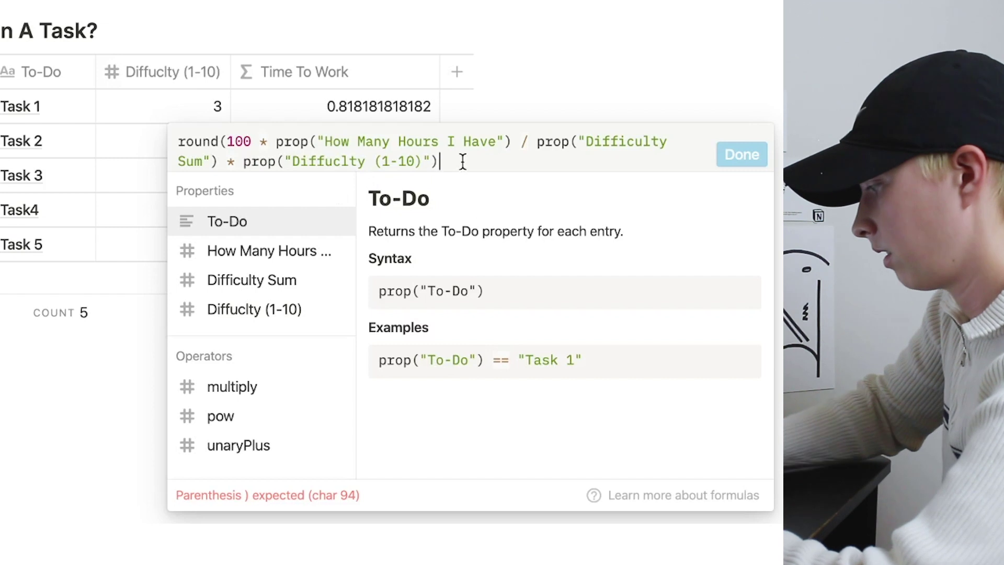
pyautogui.write(') / 1')
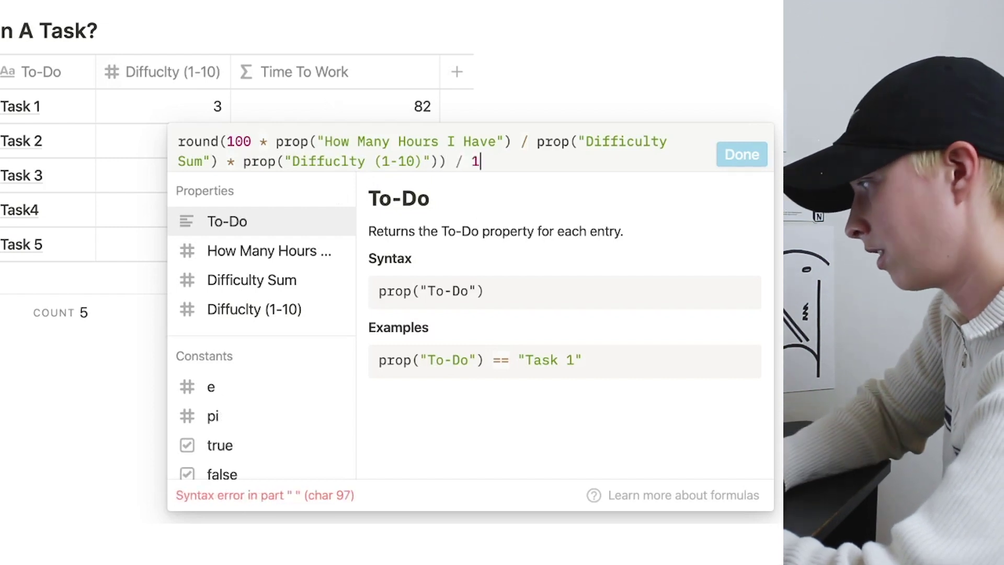
pyautogui.write('00')
pyautogui.click(742, 155)
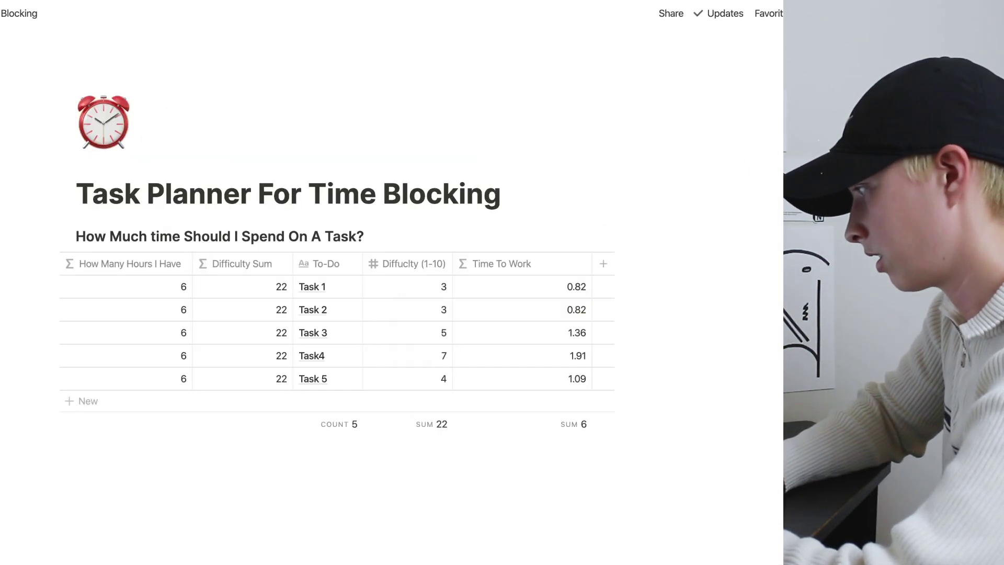
pyautogui.moveTo(592, 267); pyautogui.dragTo(544, 276)
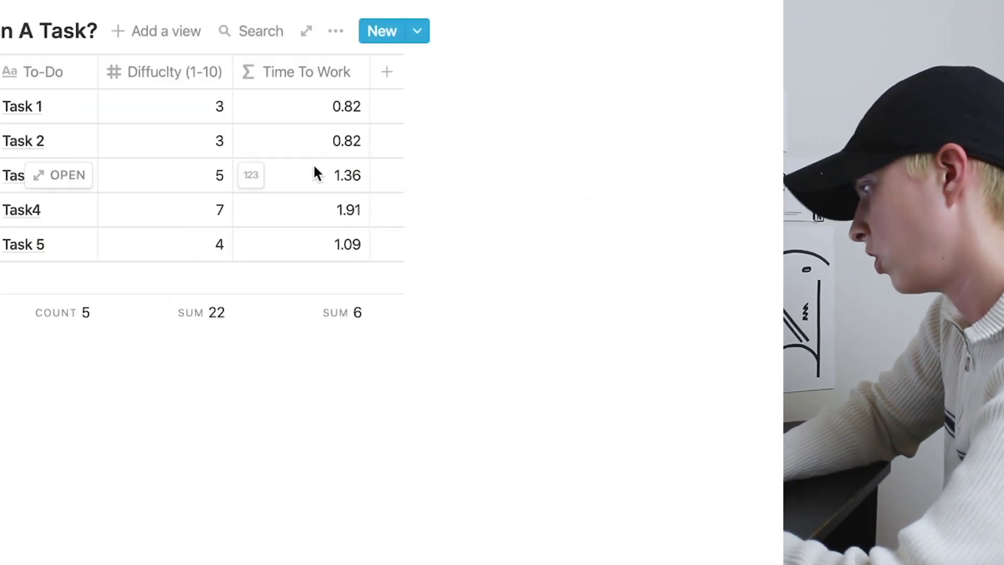
# Wrap the Time To Work formula in format() so its values become text.
pyautogui.click(511, 331)
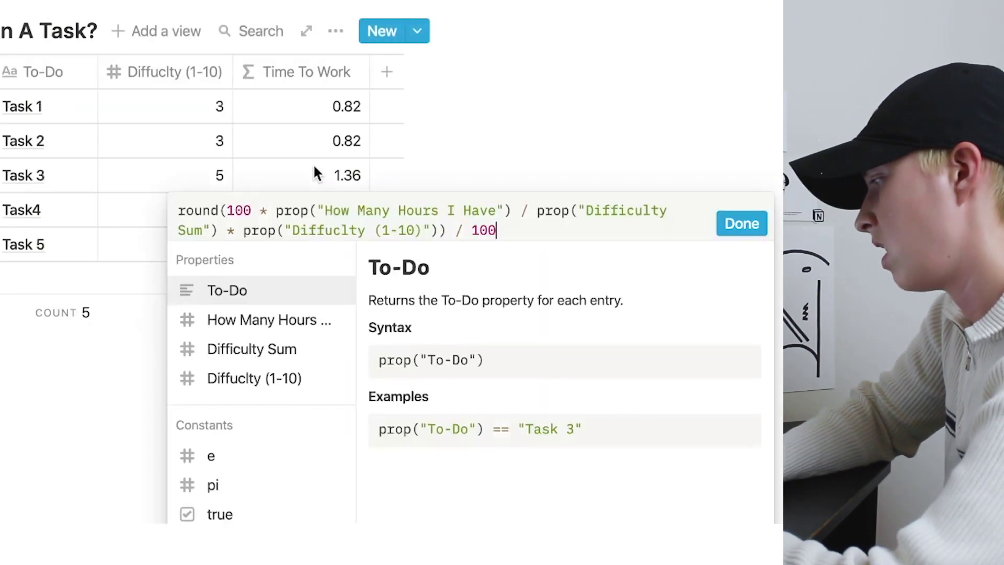
pyautogui.click(178, 210)
pyautogui.write('format(')
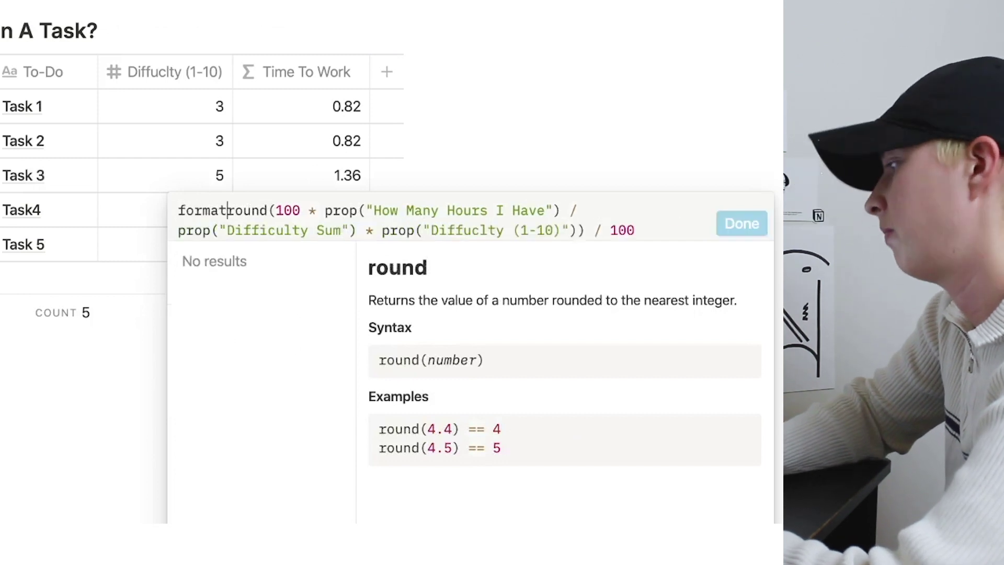
pyautogui.click(648, 230)
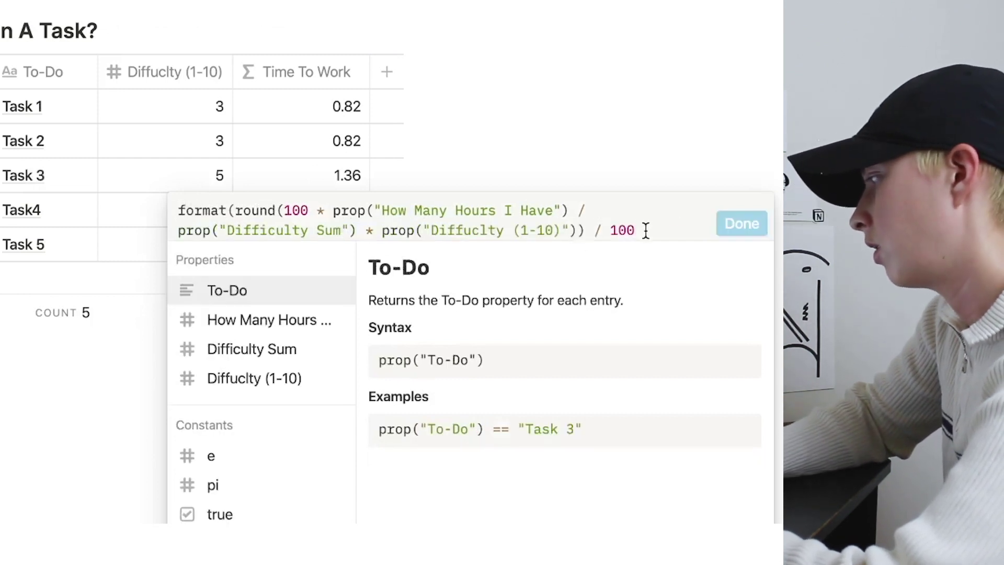
pyautogui.write(')')
pyautogui.click(753, 223)
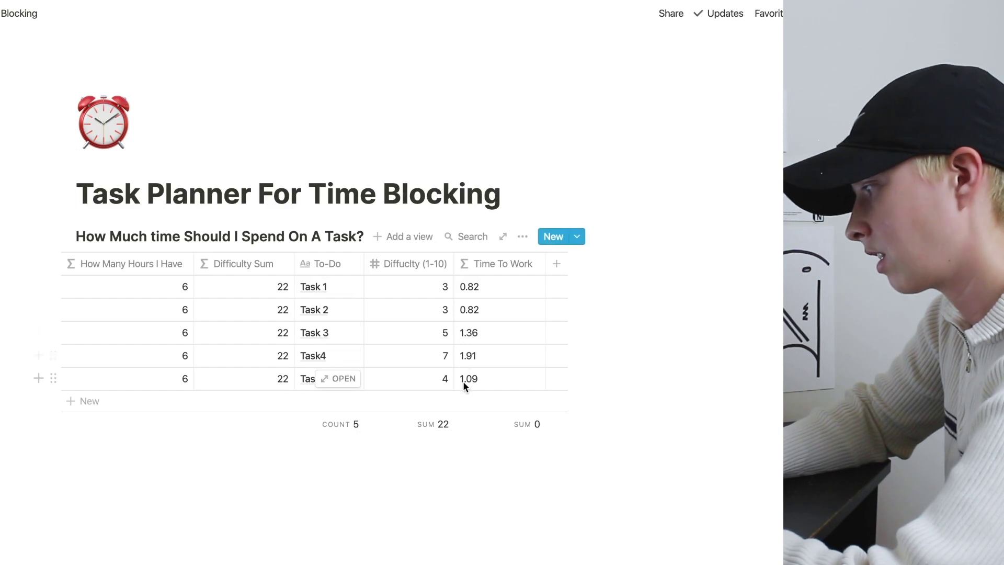
pyautogui.click(464, 355)
pyautogui.click(778, 364)
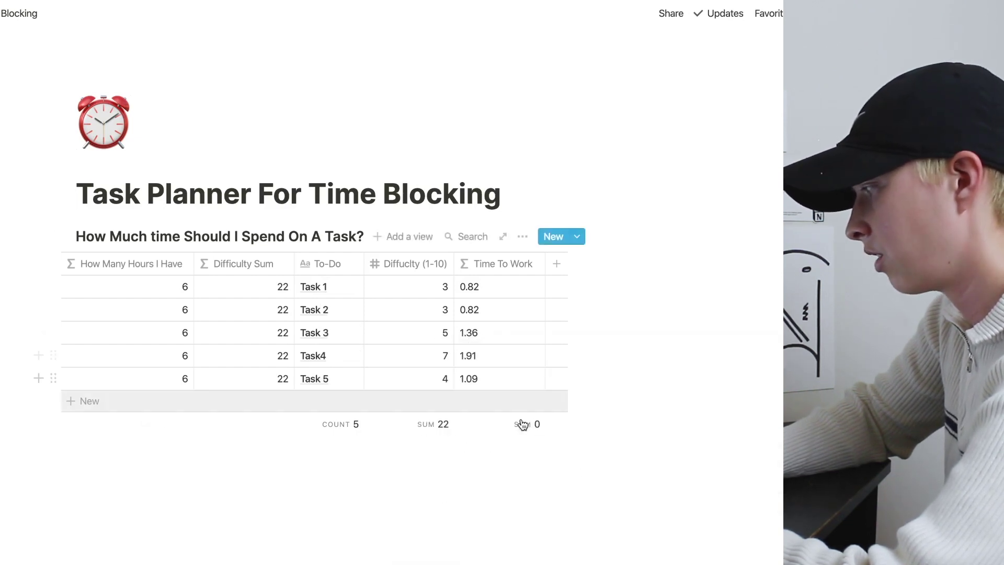
# Wrap the formula in slice(…, 0, 1) to keep only the whole-hours digit.
pyautogui.click(485, 304)
pyautogui.click(418, 335)
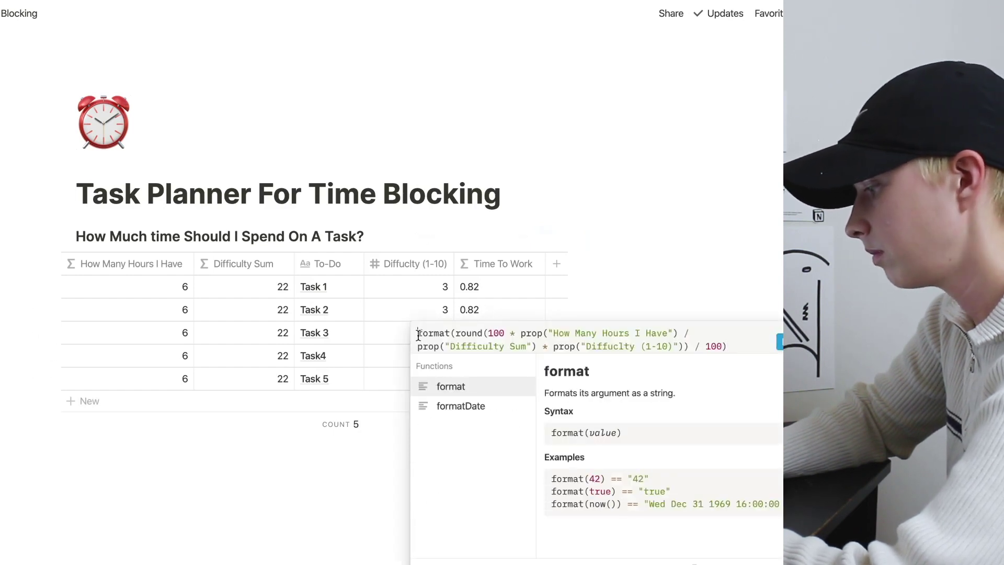
pyautogui.write('slice(')
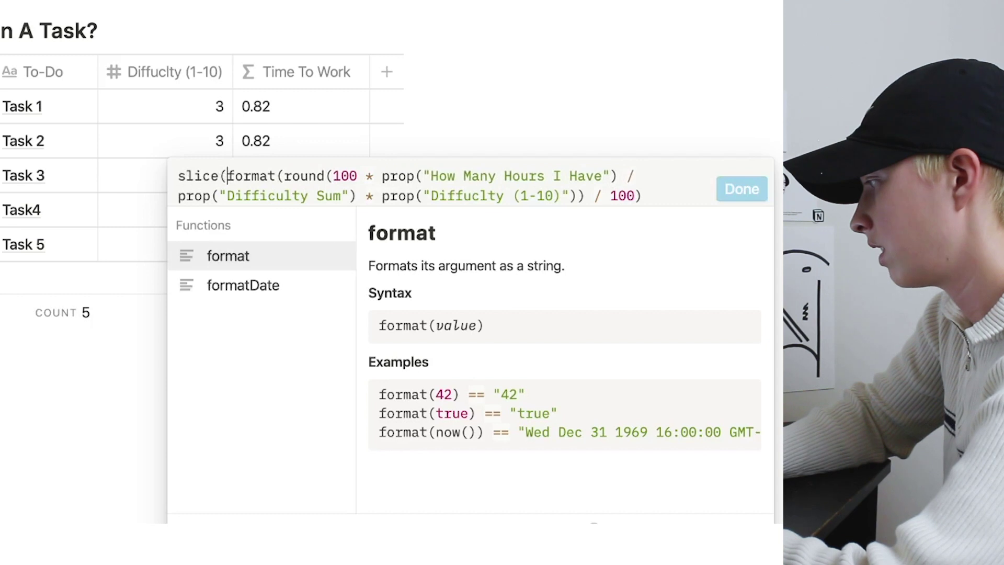
pyautogui.click(662, 200)
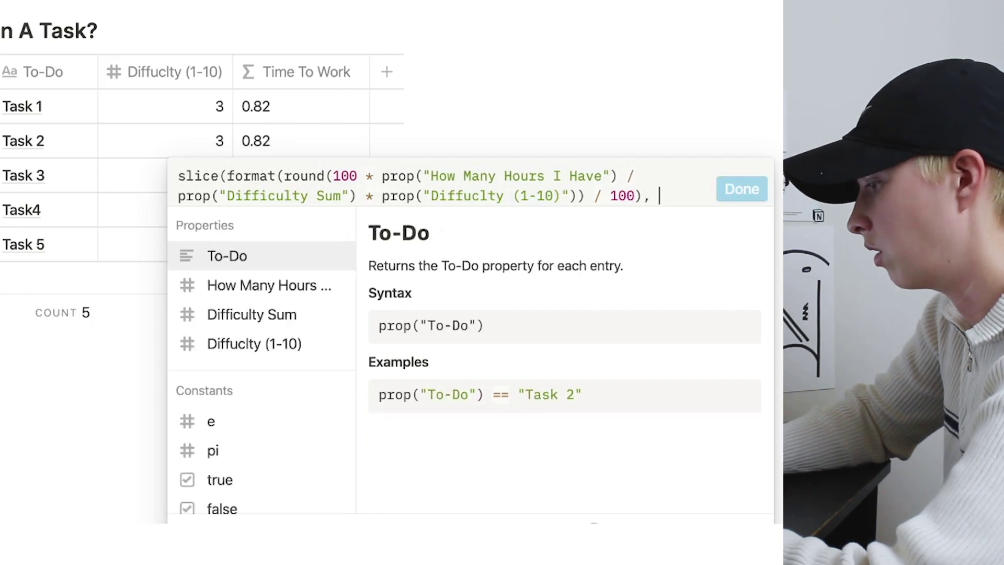
pyautogui.write(', 0, 1)')
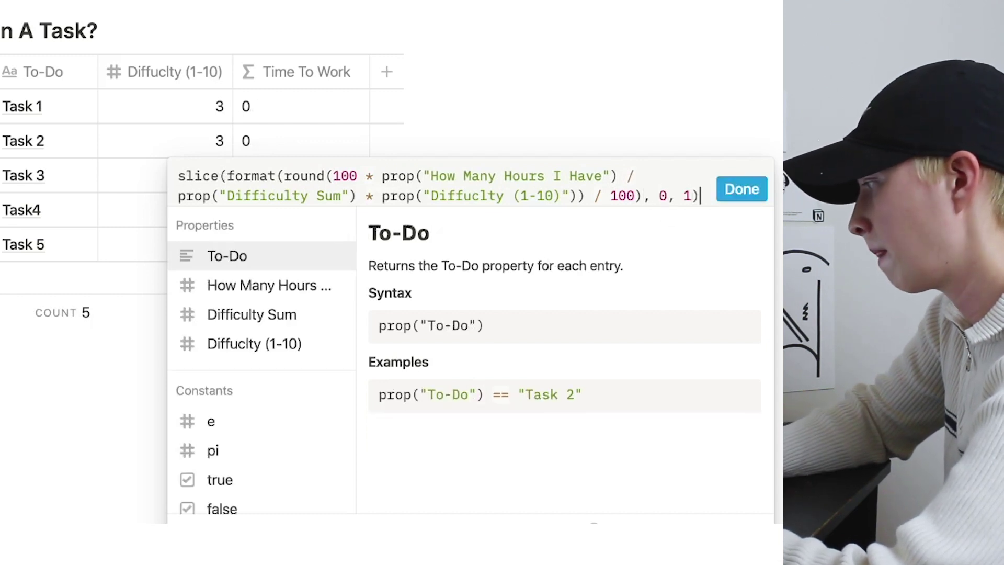
pyautogui.click(742, 189)
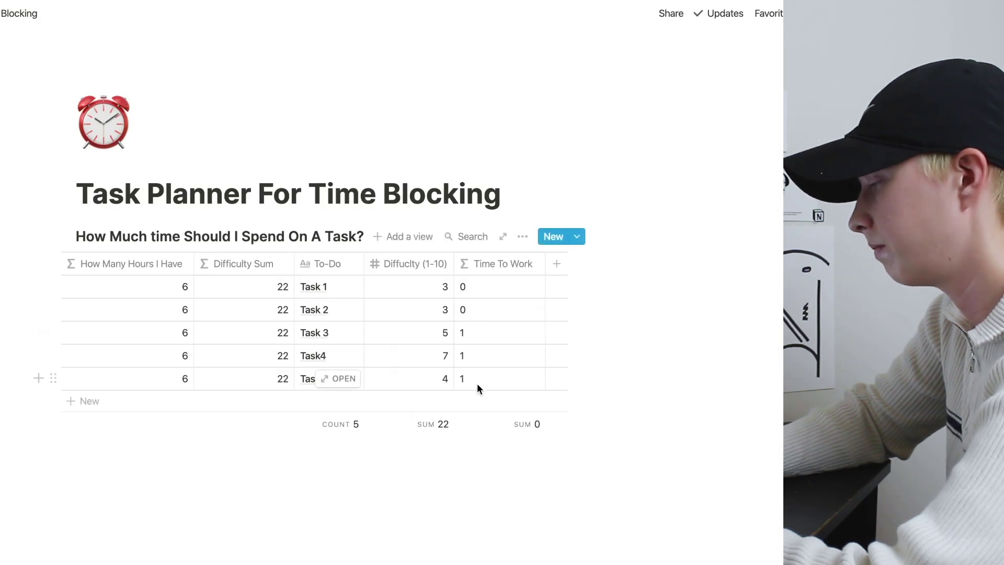
# Append + " hr " to the Time To Work formula so cells read like 0 hr.
pyautogui.click(475, 283)
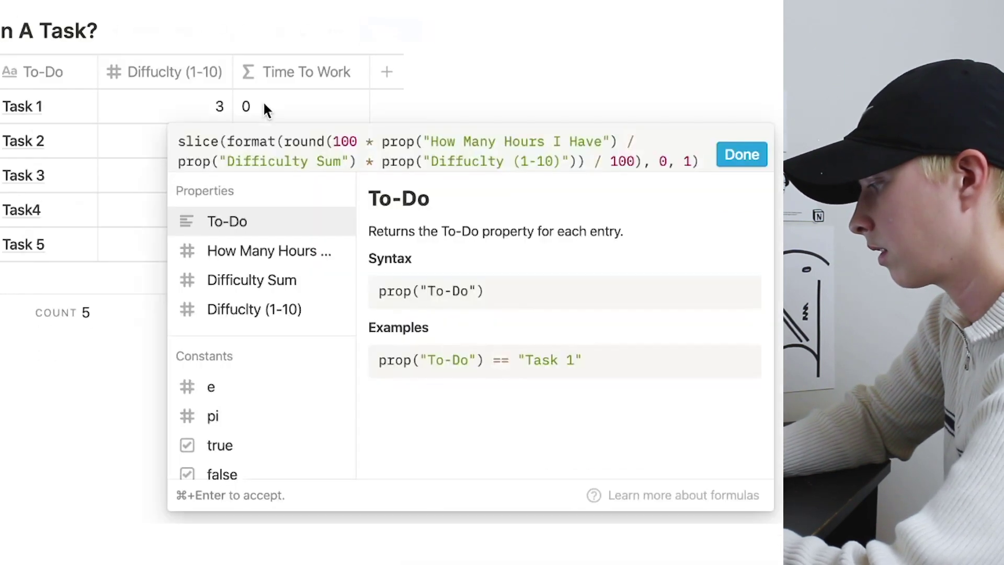
pyautogui.write('+ "')
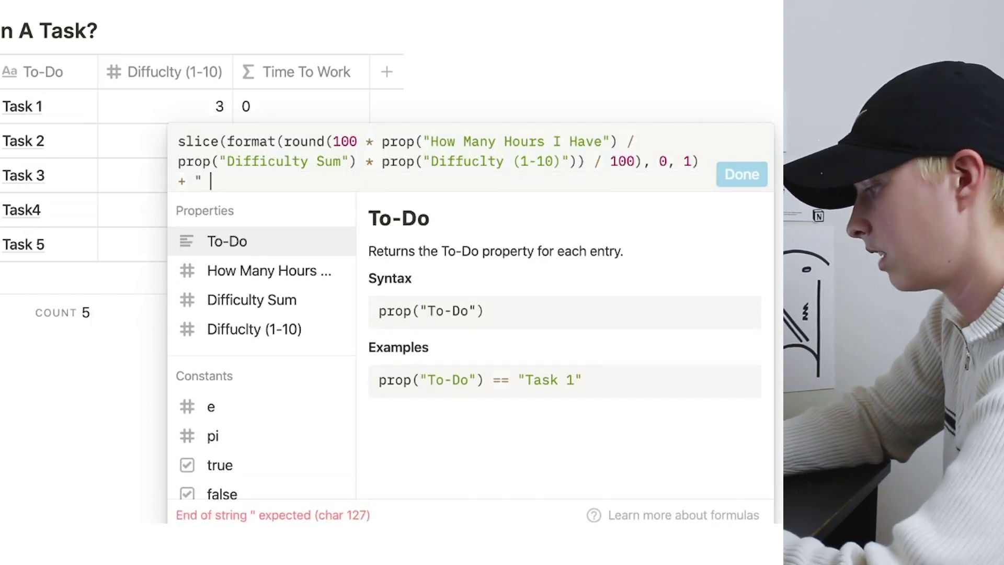
pyautogui.write(' hr "')
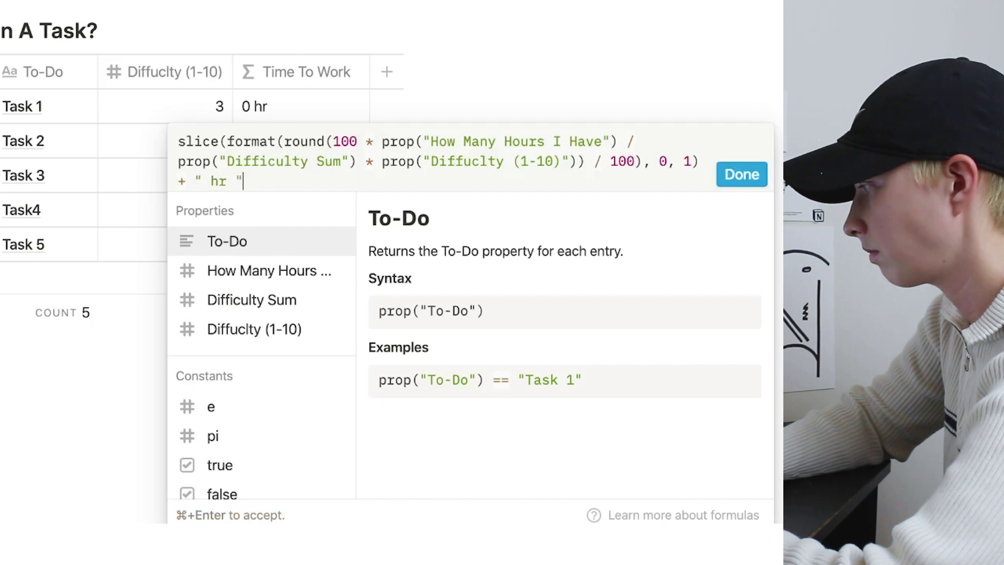
pyautogui.press('Return')
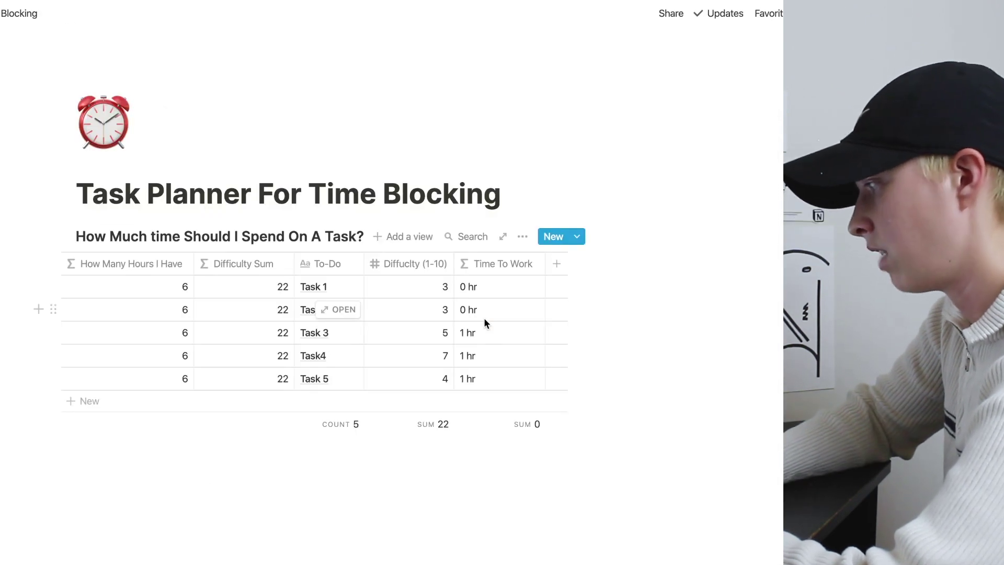
# Copy the round(...) expression and append it, wrapped in format(), after + " hr " in the formula.
pyautogui.click(479, 310)
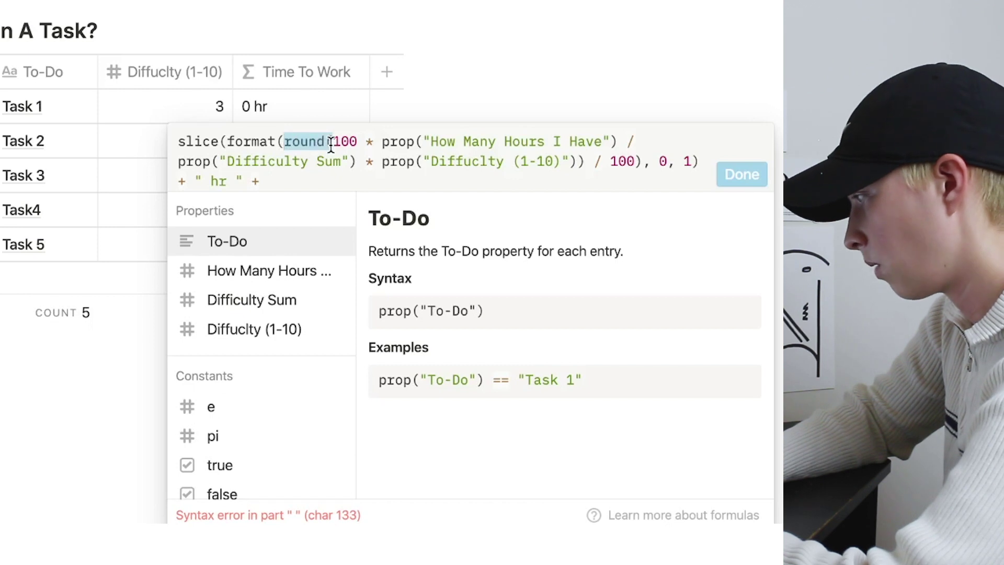
pyautogui.moveTo(330, 144); pyautogui.dragTo(405, 145)
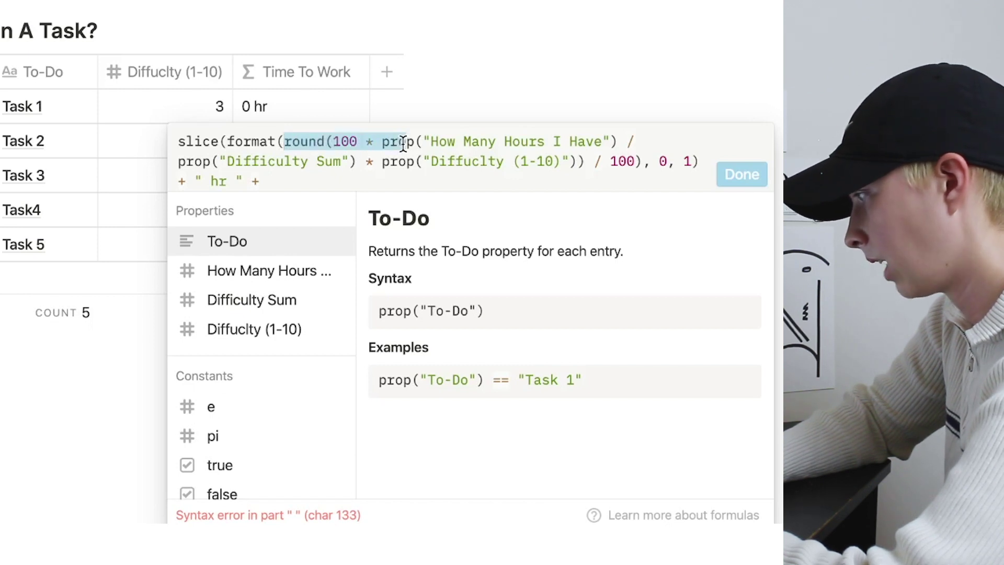
pyautogui.moveTo(387, 144); pyautogui.dragTo(637, 162)
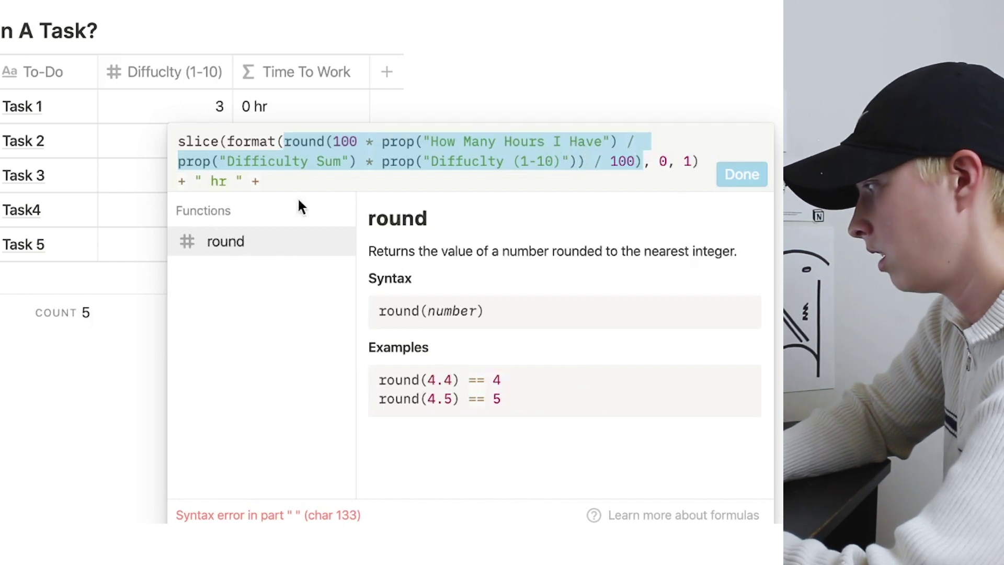
pyautogui.click(289, 183)
pyautogui.write('round(100 * prop("How Many Hours I Have") / prop("Difficulty Sum") * prop("Diffuclty (1-10)")) / 100)')
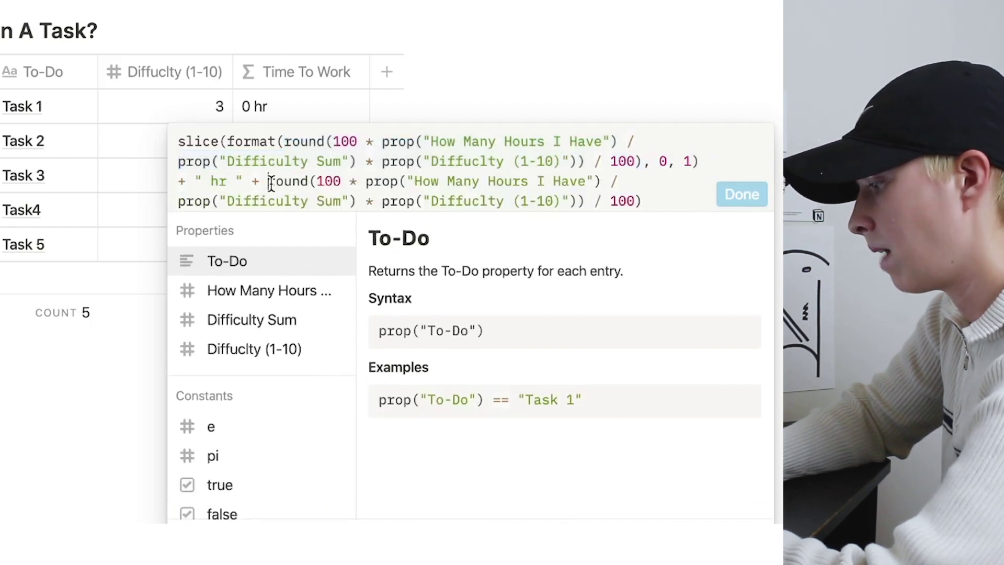
pyautogui.click(270, 182)
pyautogui.write('format(')
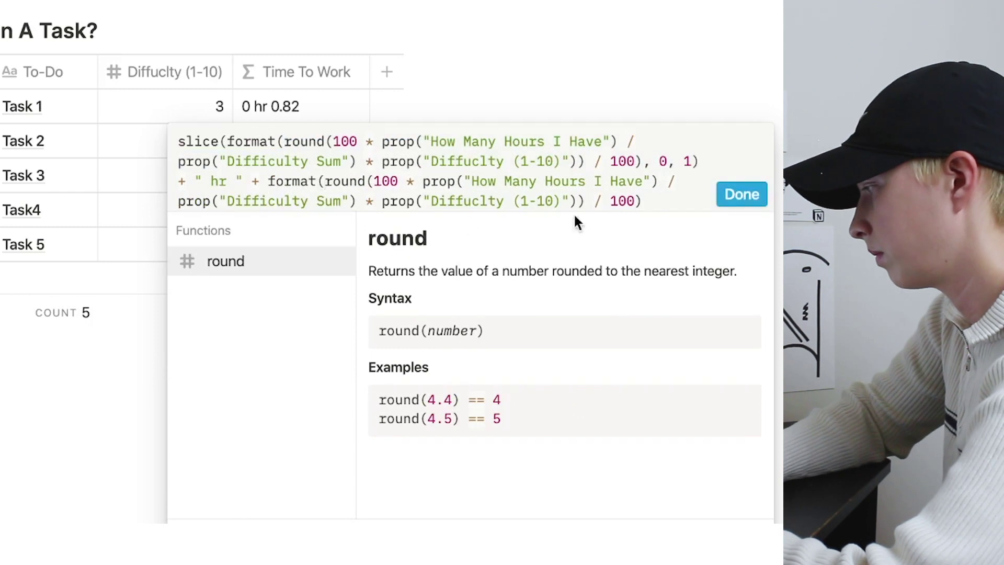
pyautogui.click(742, 194)
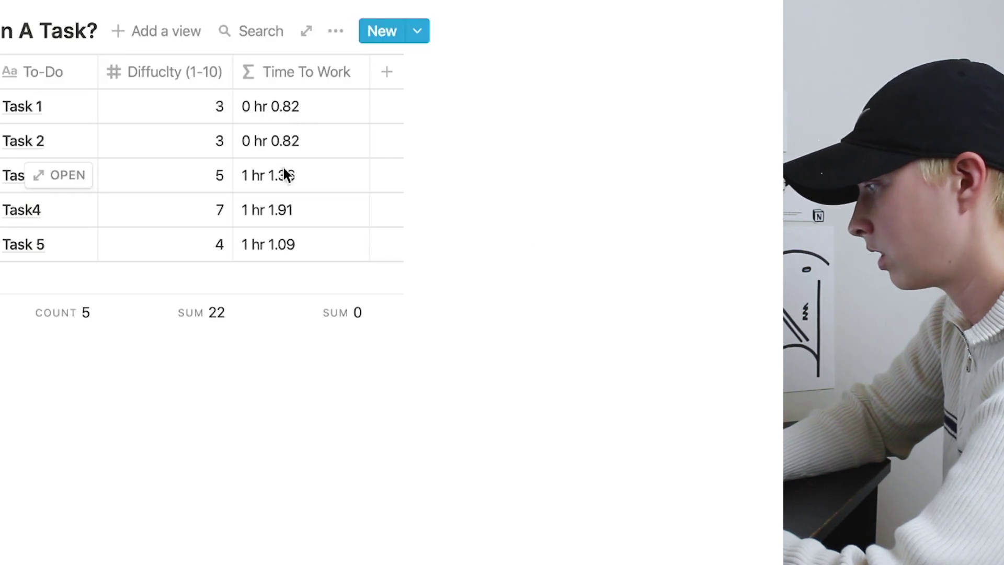
# Wrap the fractional-hour part of Time To Work in slice(..., 1, 4) to isolate its decimals.
pyautogui.click(282, 174)
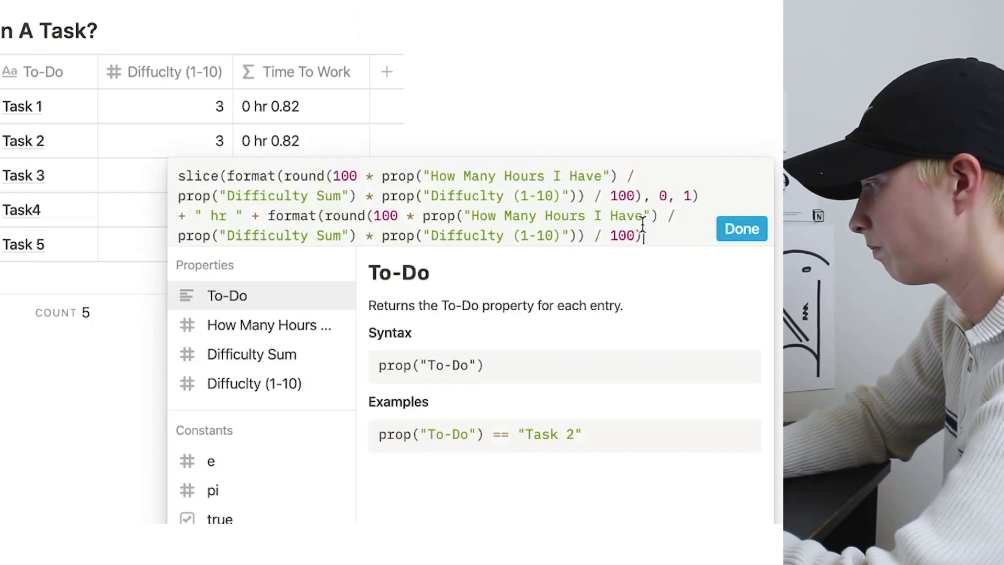
pyautogui.click(268, 216)
pyautogui.write('slice(')
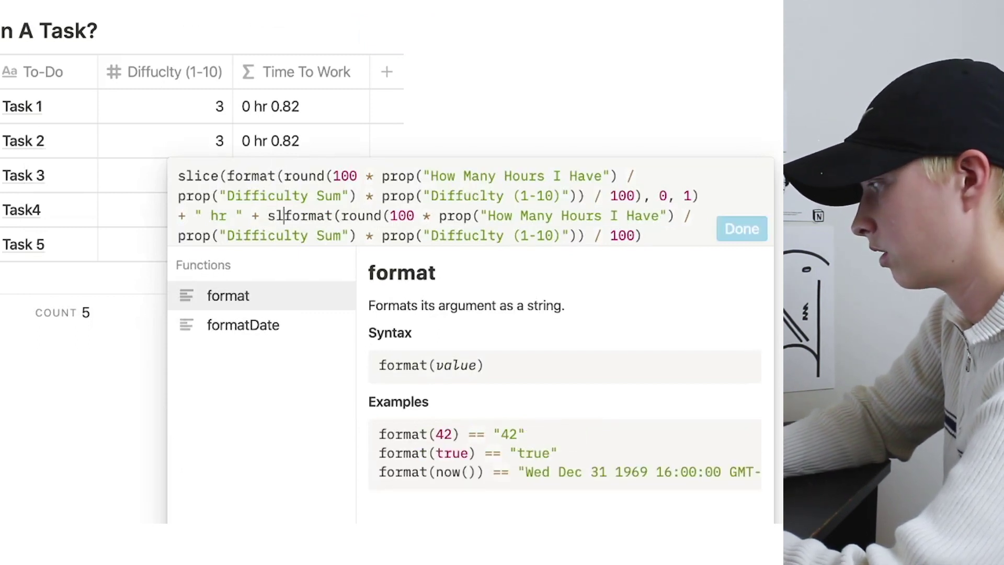
pyautogui.click(240, 257)
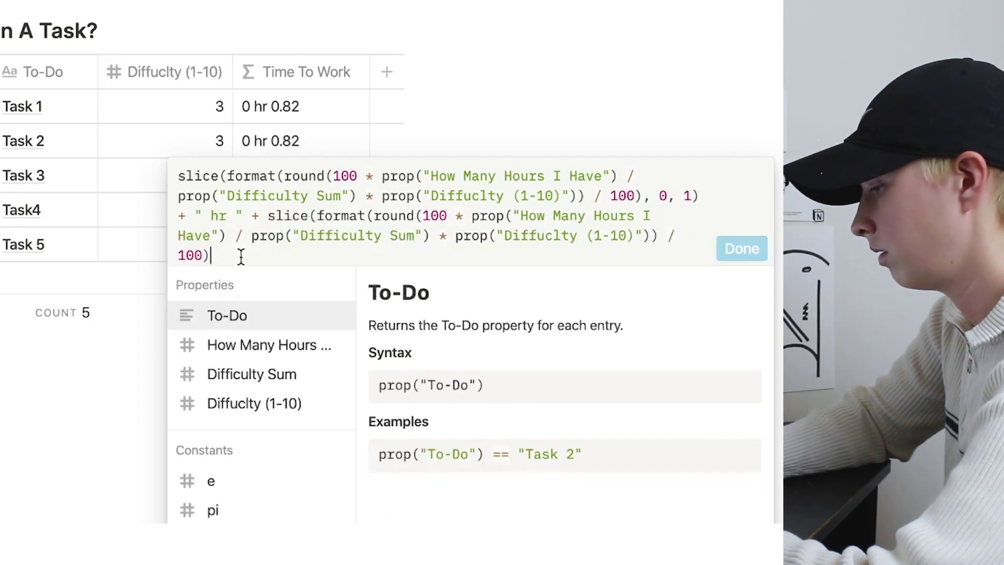
pyautogui.write(', 1')
pyautogui.press('BackSpace')
pyautogui.write(', 4')
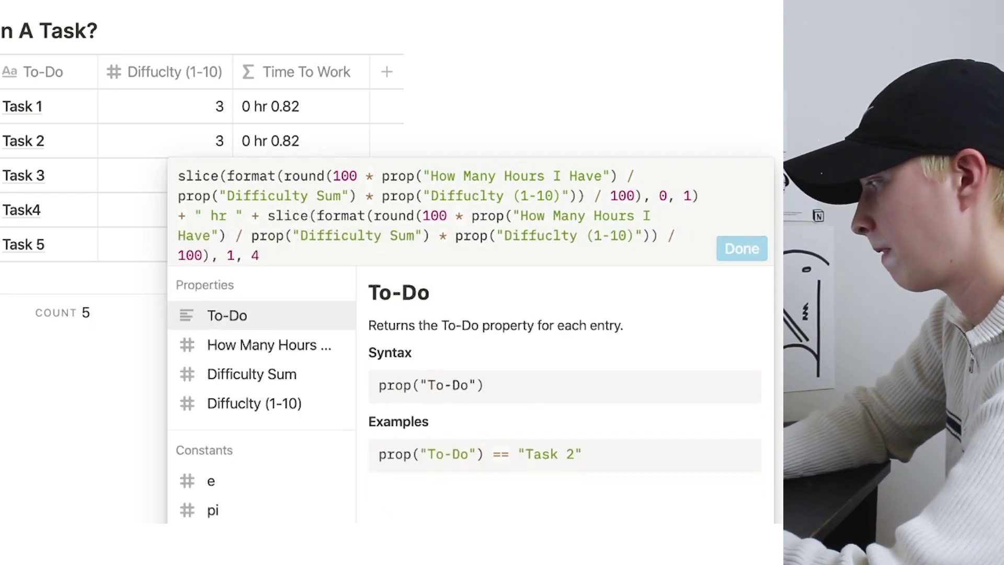
pyautogui.press('Return')
# Convert the sliced decimals to a number by wrapping them in toNumber().
pyautogui.click(291, 172)
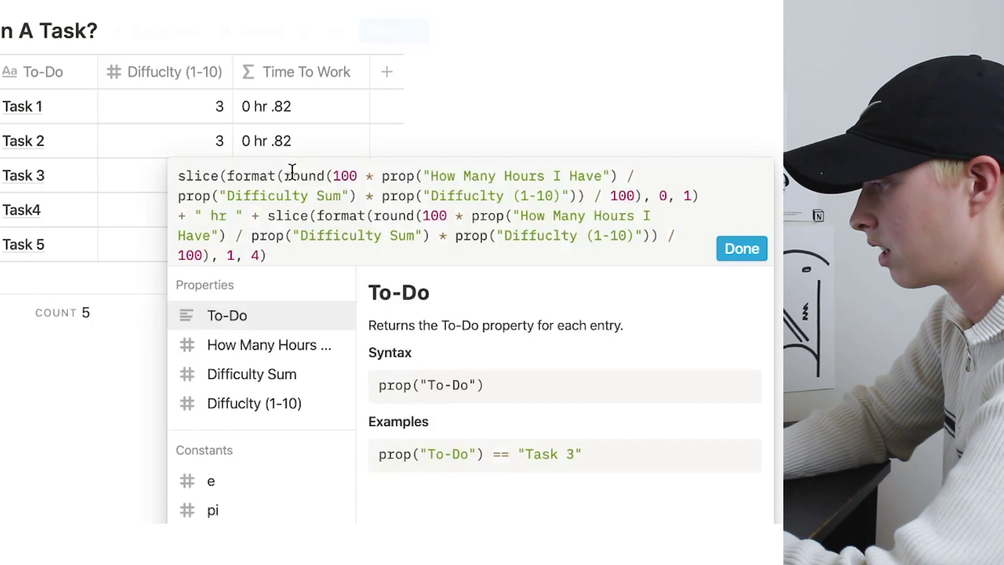
pyautogui.click(264, 255)
pyautogui.write(')')
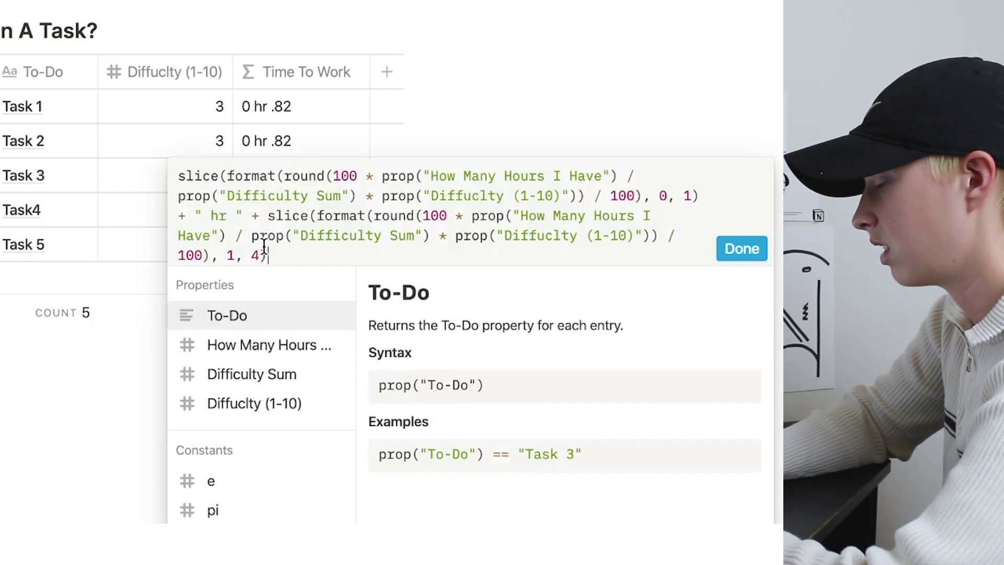
pyautogui.click(267, 217)
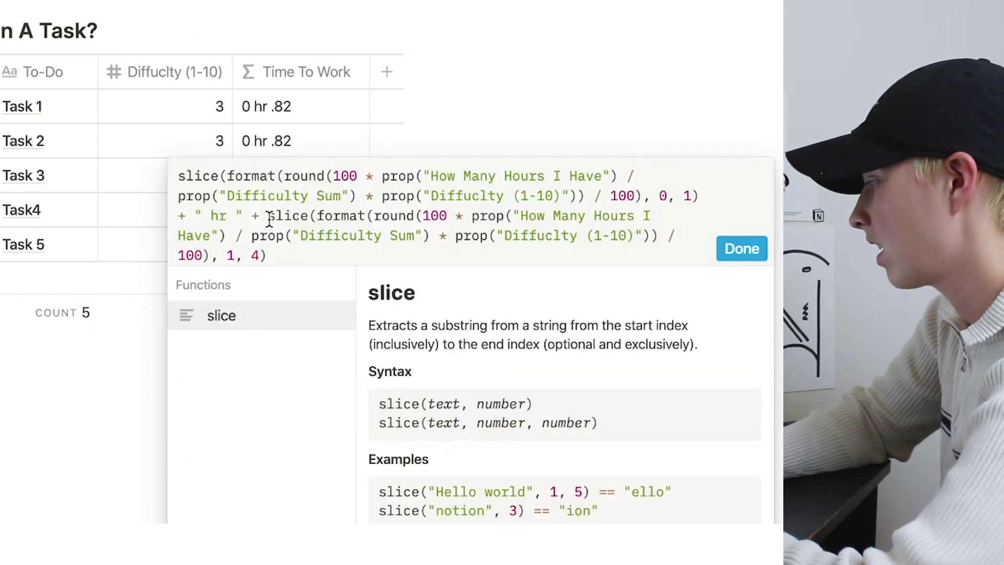
pyautogui.write('toNumber')
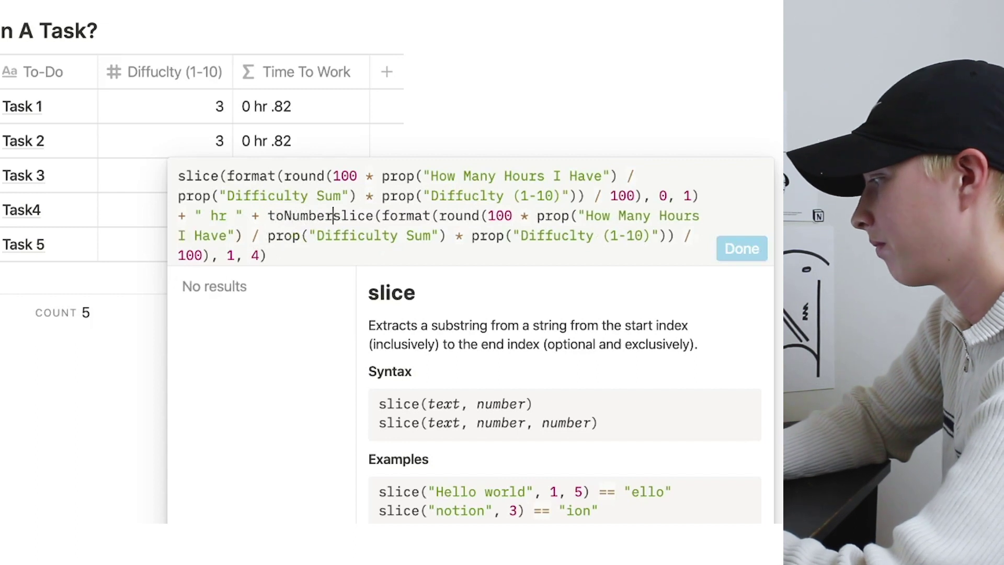
pyautogui.write('(')
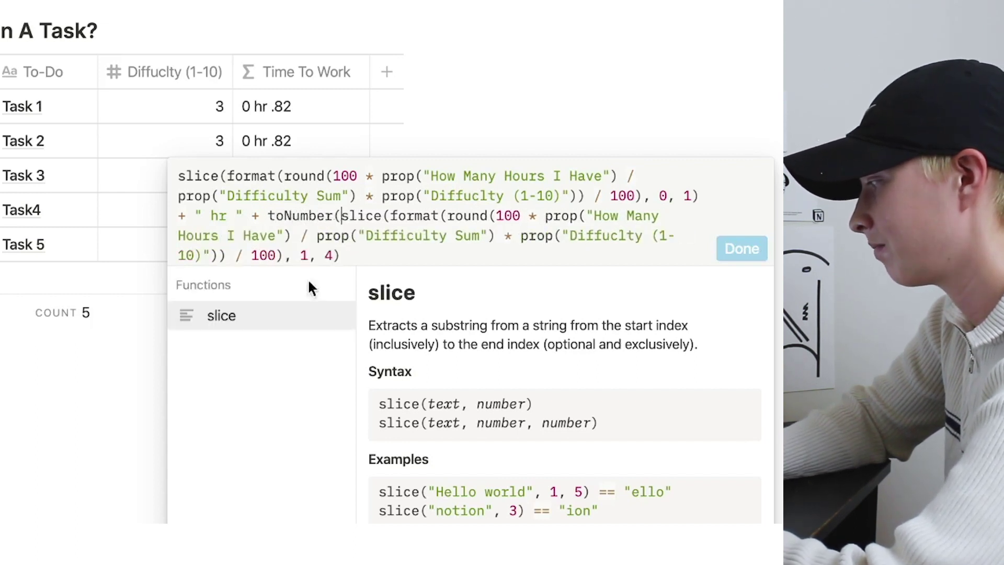
pyautogui.click(358, 255)
pyautogui.write(')')
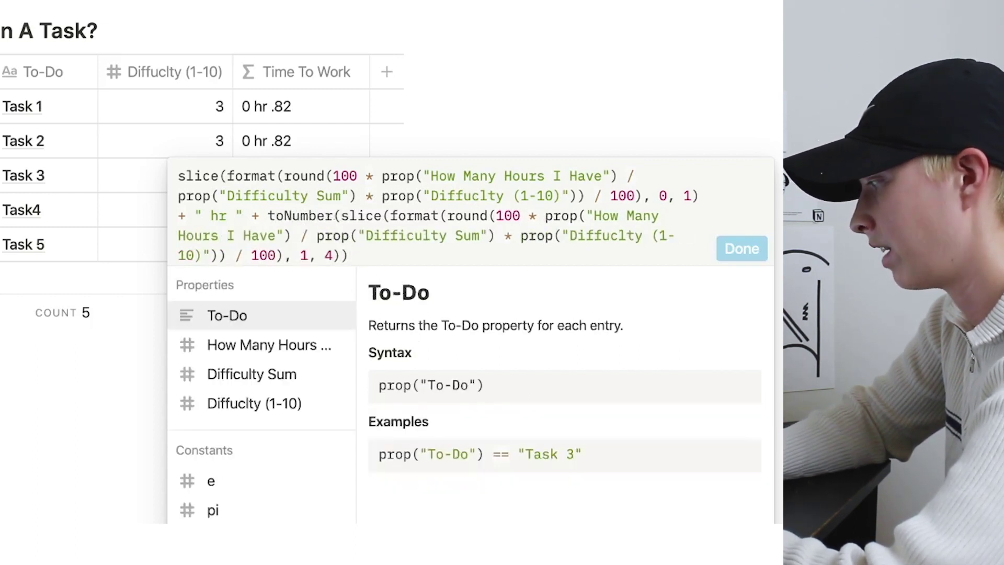
# Multiply the decimals by 60 inside format() so Task4 shows 1 hr 54.6.
pyautogui.click(271, 216)
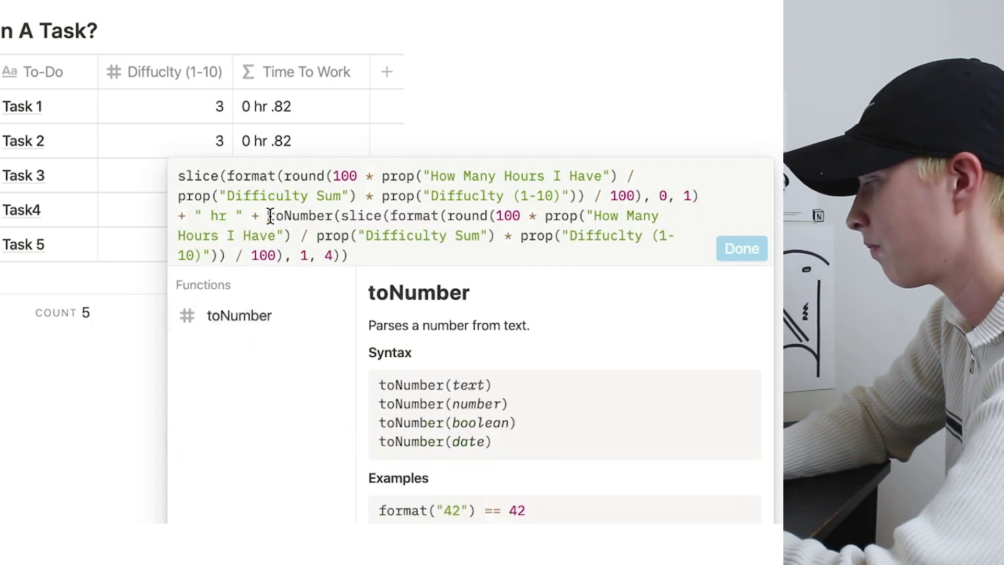
pyautogui.click(373, 254)
pyautogui.write('*')
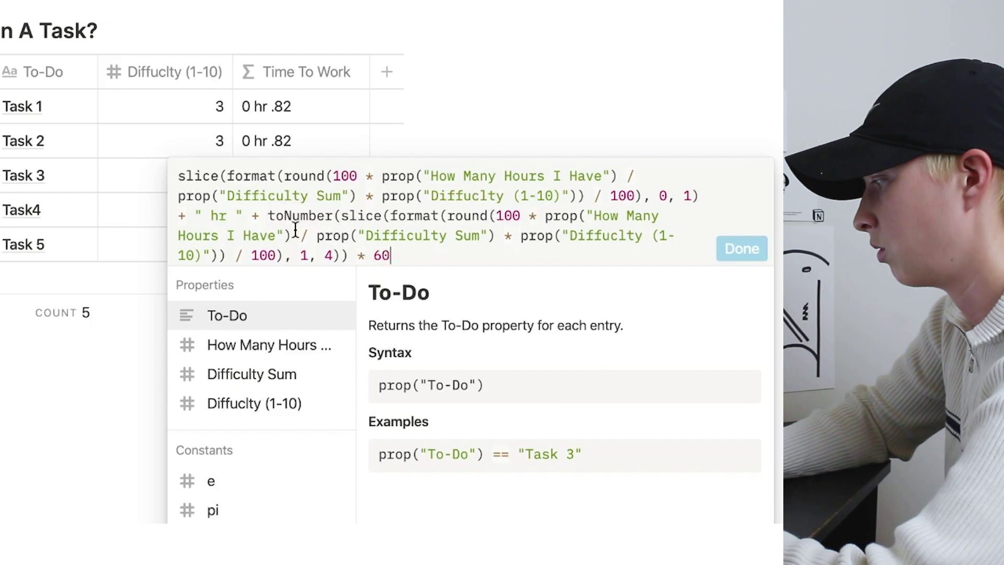
pyautogui.click(271, 219)
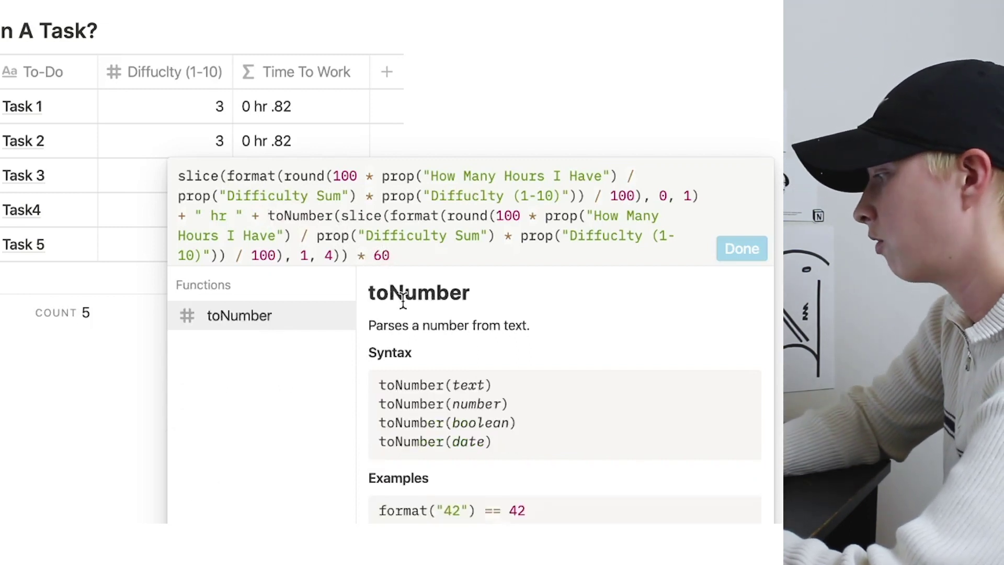
pyautogui.write('(')
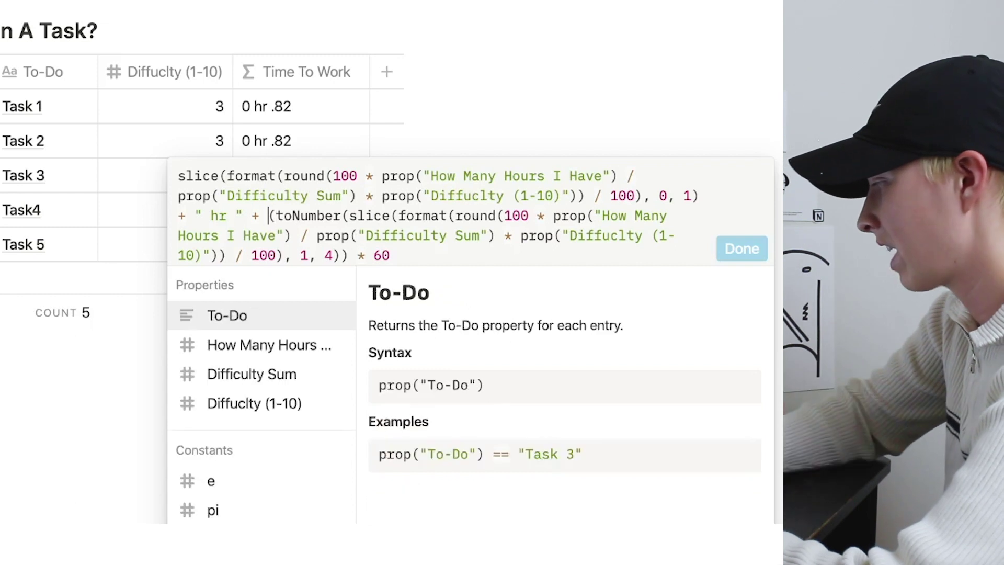
pyautogui.write('format')
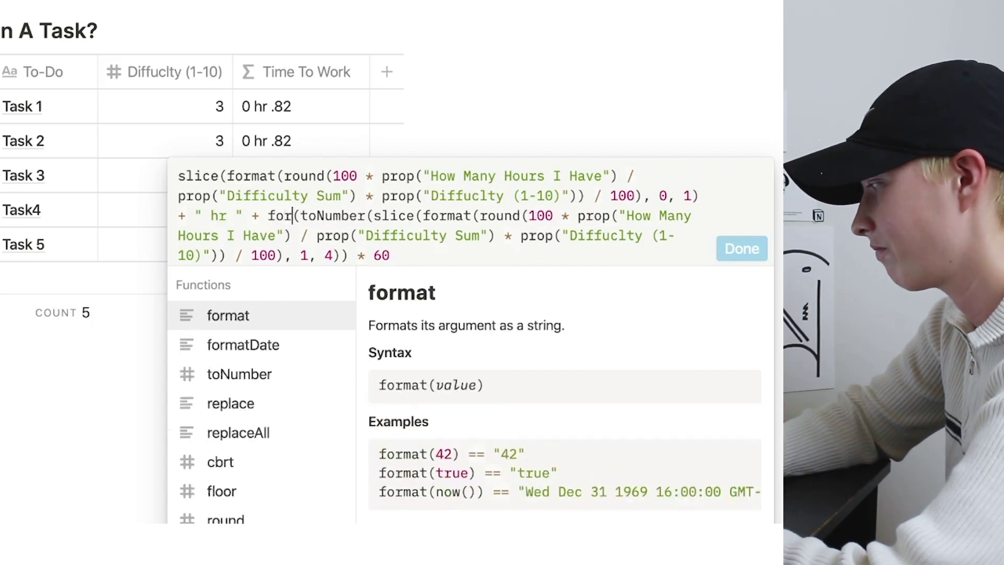
pyautogui.click(453, 260)
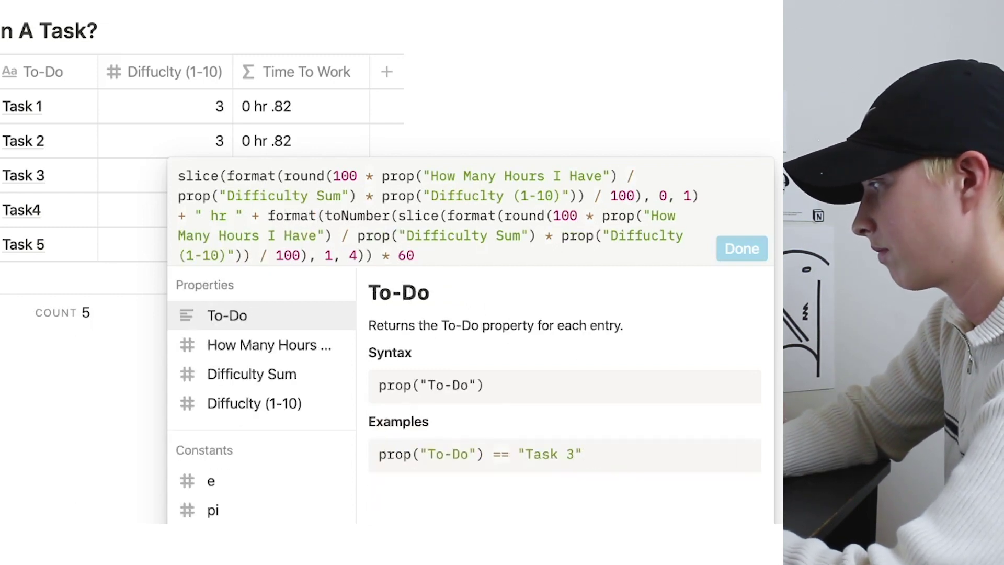
pyautogui.write(')')
pyautogui.click(737, 247)
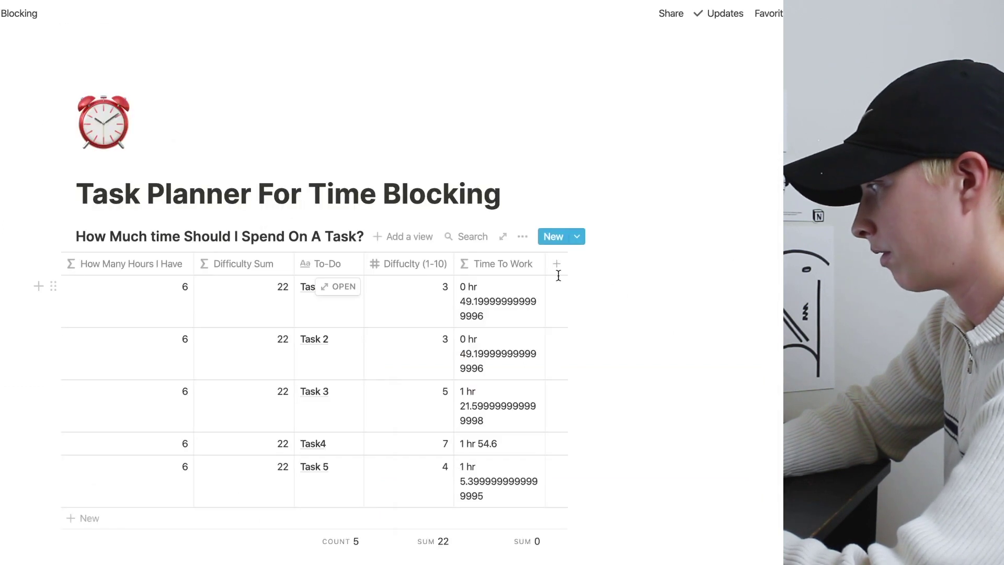
# Widen the Time To Work column and trim minutes with slice(..., 0, 2), giving 0 hr 49.
pyautogui.moveTo(545, 267); pyautogui.dragTo(596, 267)
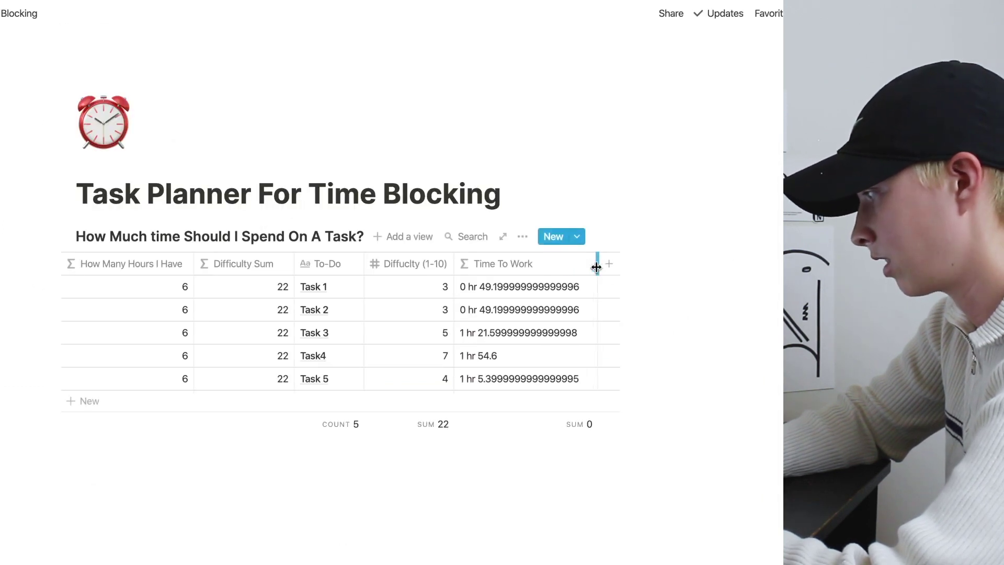
pyautogui.click(482, 323)
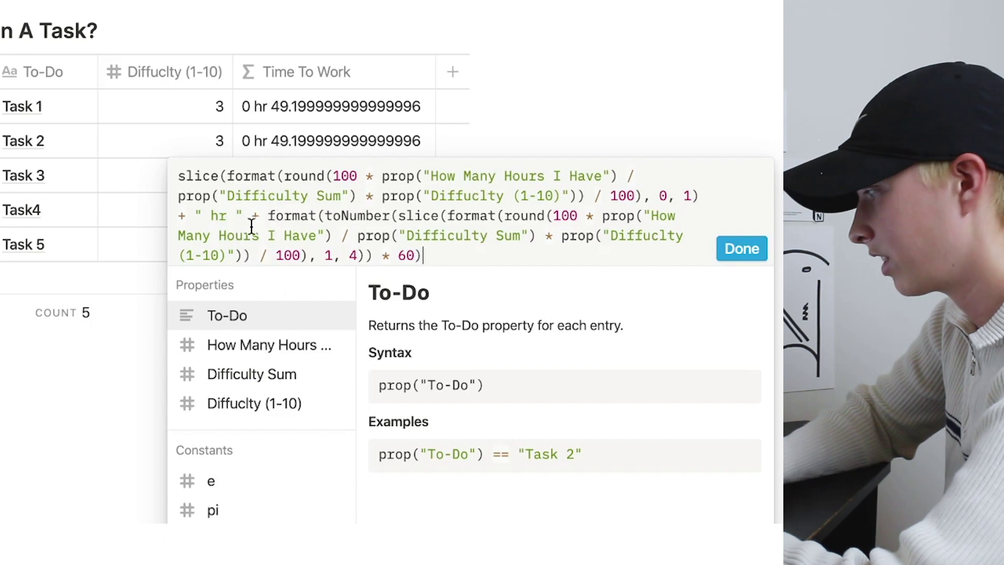
pyautogui.click(268, 216)
pyautogui.write('slice(')
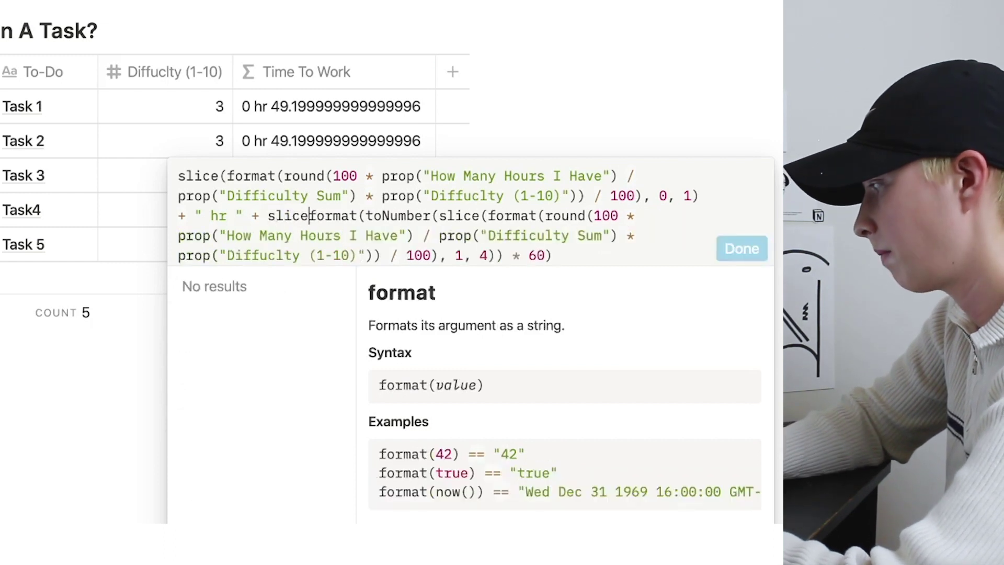
pyautogui.click(570, 258)
pyautogui.write(', 0')
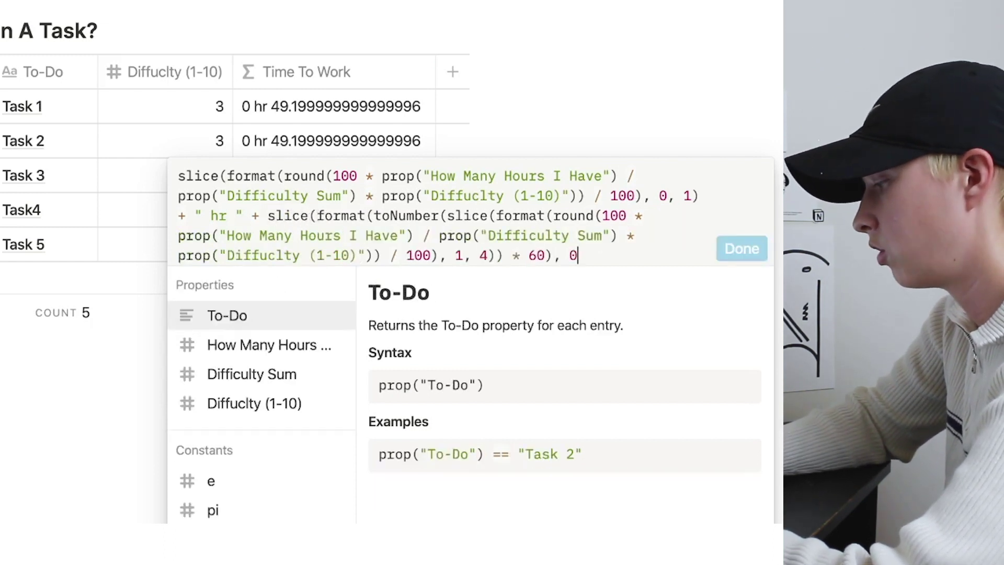
pyautogui.write(', 2)')
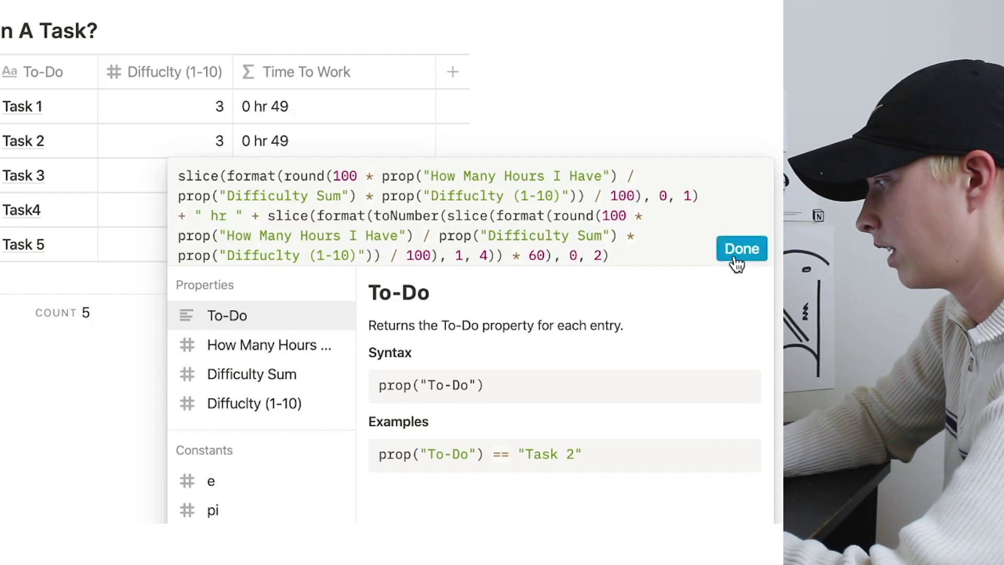
pyautogui.click(738, 259)
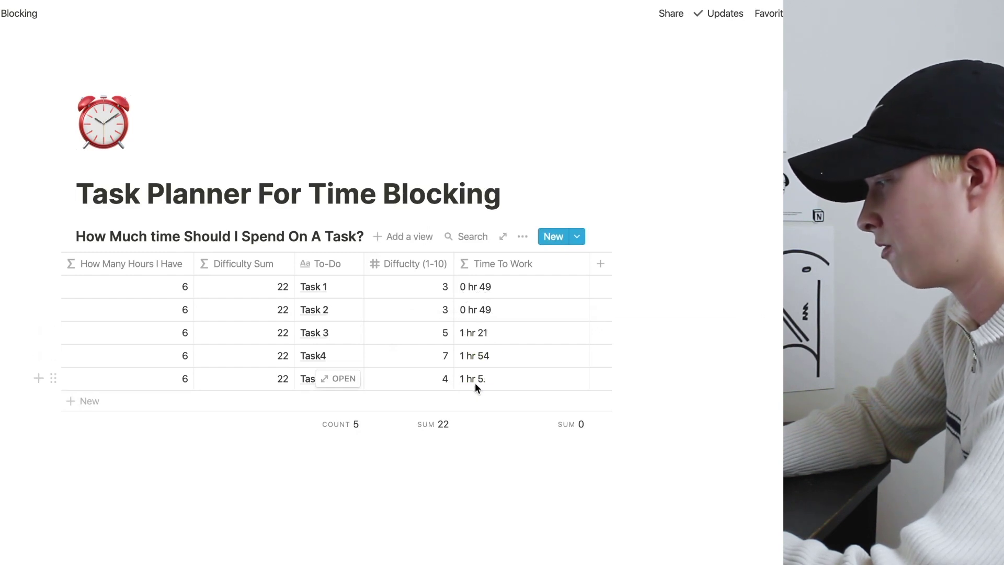
pyautogui.click(482, 334)
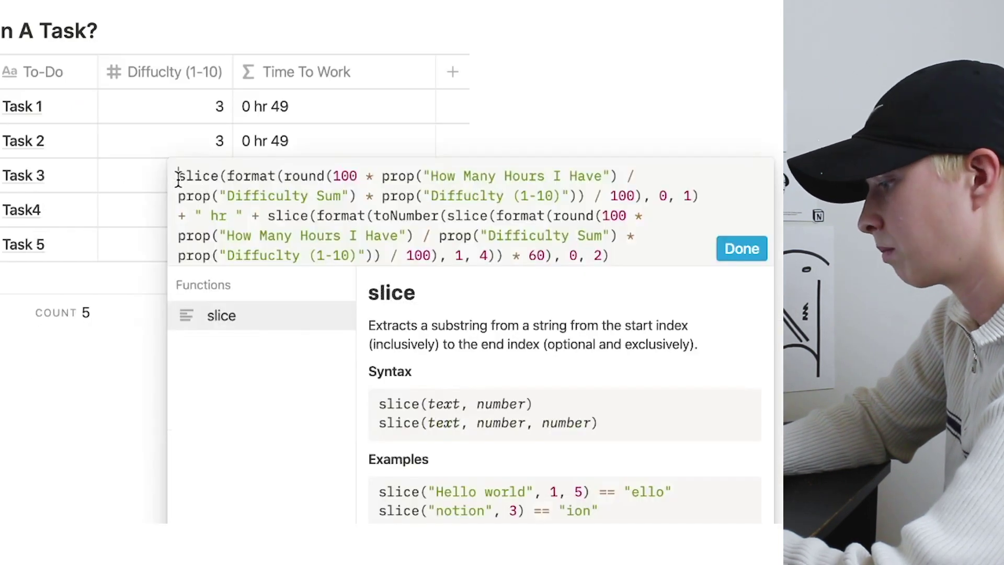
# Wrap the formula in replace(..., "[.]", "") to strip the stray decimal point from minutes.
pyautogui.write('replace(')
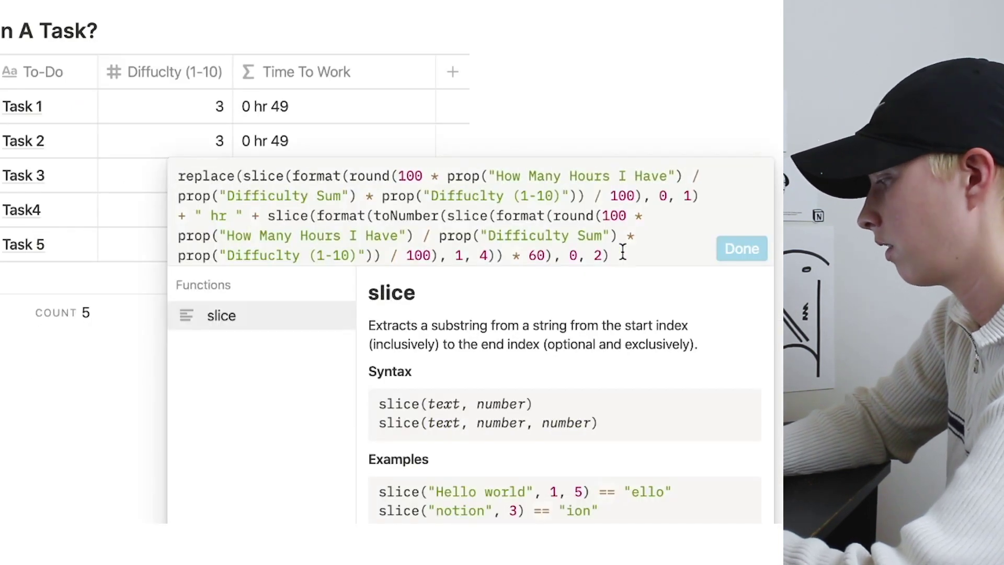
pyautogui.click(623, 253)
pyautogui.write('"[')
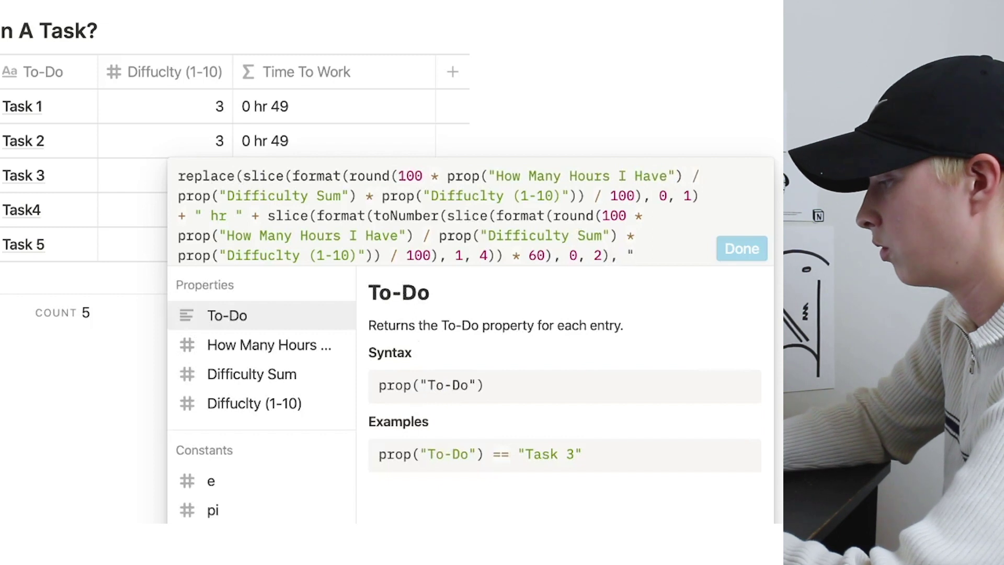
pyautogui.write(',]",')
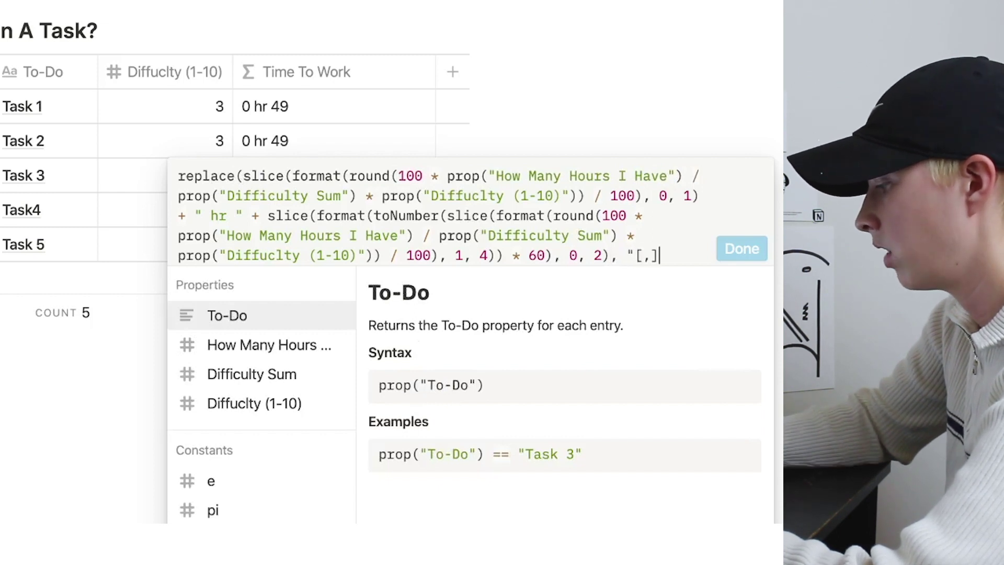
pyautogui.write(' "")')
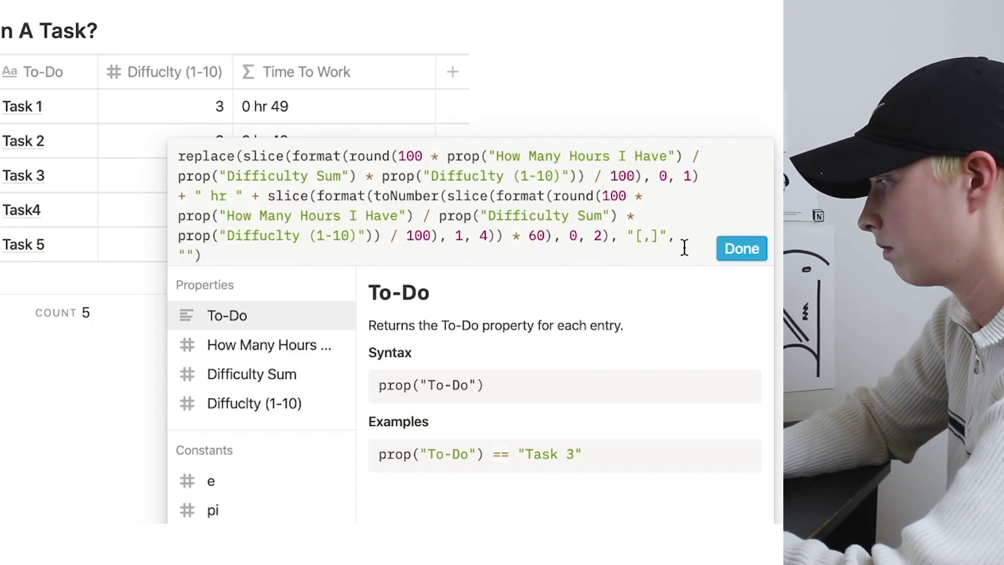
pyautogui.click(740, 246)
pyautogui.click(258, 140)
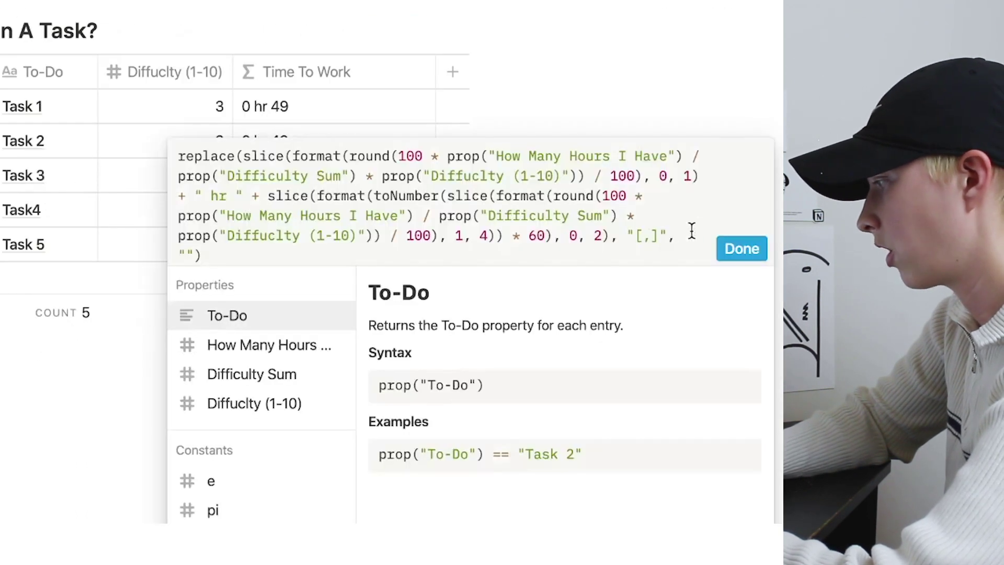
pyautogui.click(648, 237)
pyautogui.press('BackSpace')
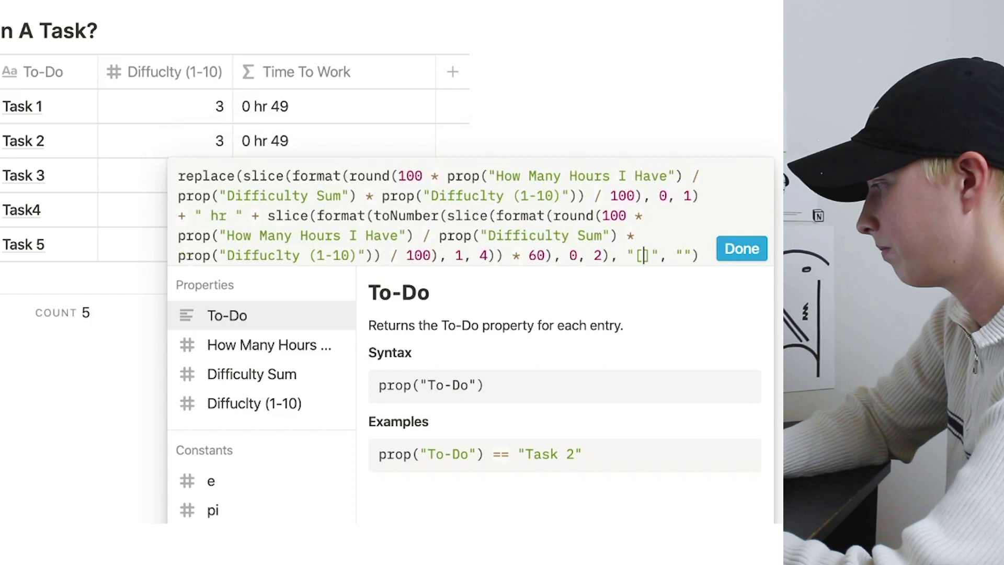
pyautogui.write('.')
pyautogui.click(755, 253)
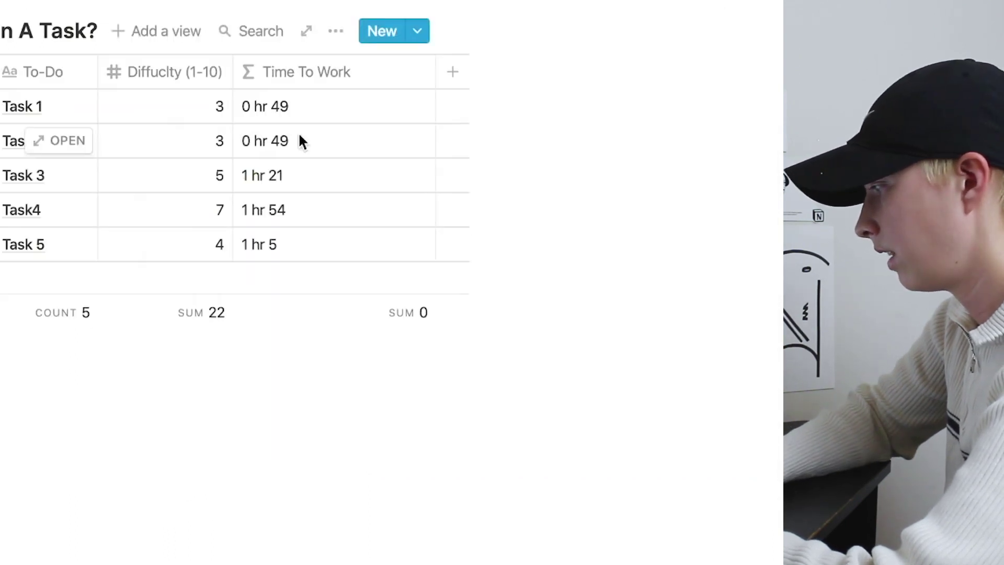
# Append + " min " so values read like 0 hr 49 min.
pyautogui.click(302, 141)
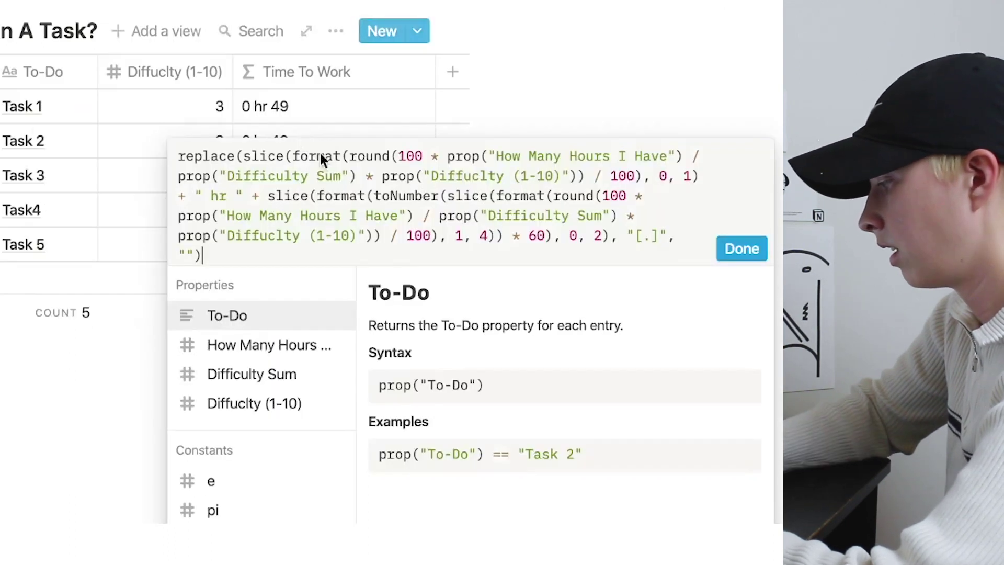
pyautogui.write('+ " min')
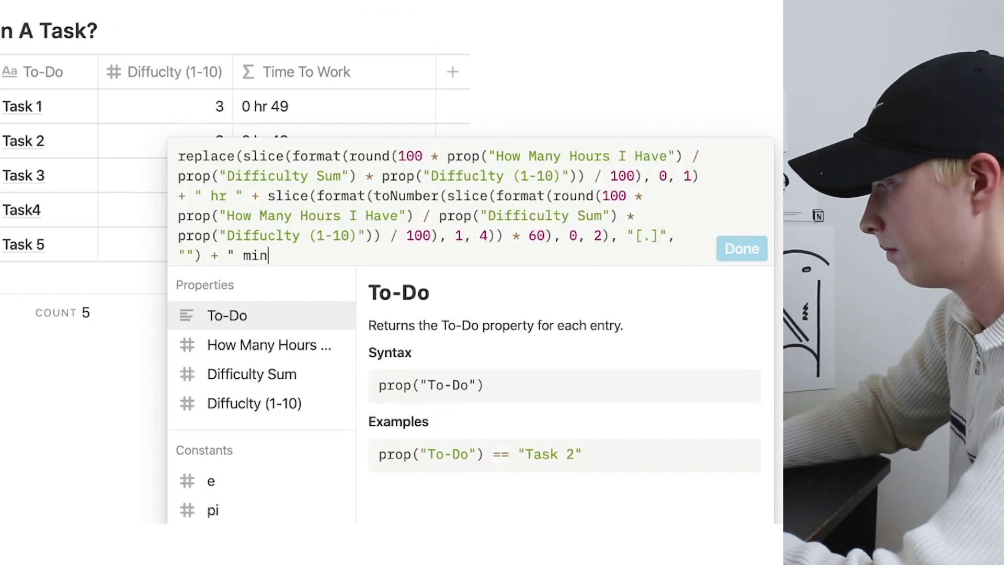
pyautogui.write(' "')
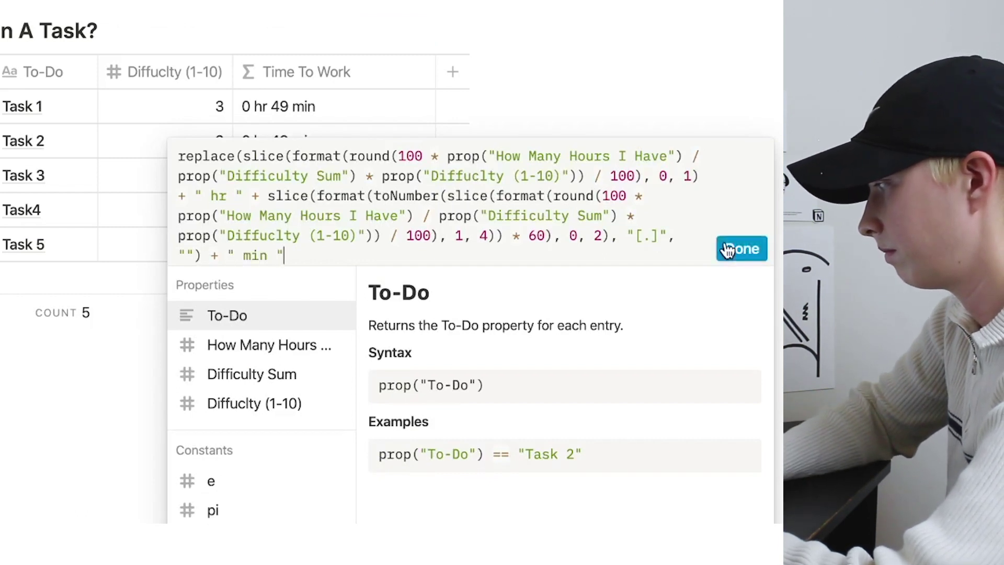
pyautogui.click(732, 248)
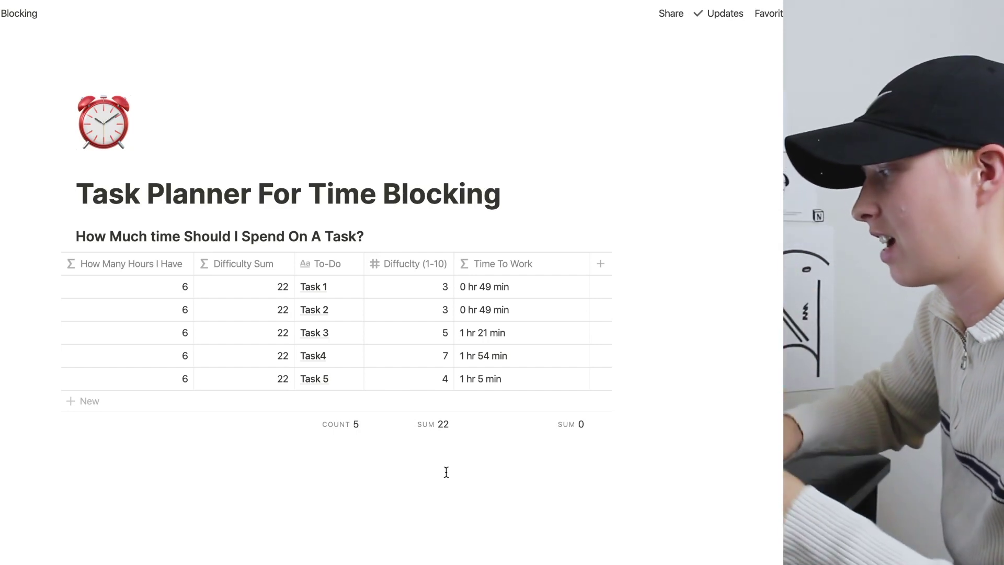
# Open the How Many Hours I Have formula for editing.
pyautogui.click(161, 290)
# Set available hours to 8 and change Task 2's Difficulty from 3 to 4.
pyautogui.press('BackSpace')
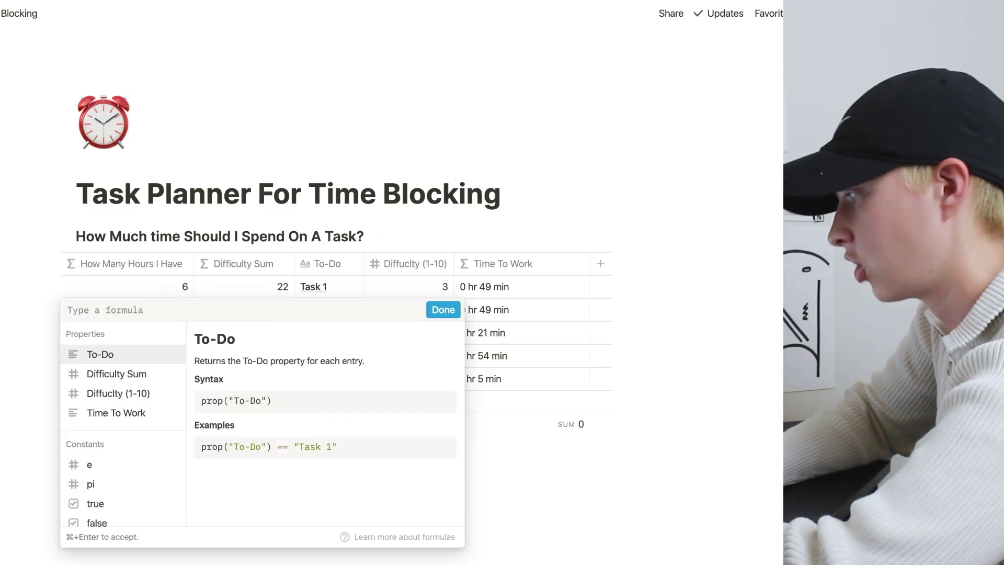
pyautogui.click(445, 312)
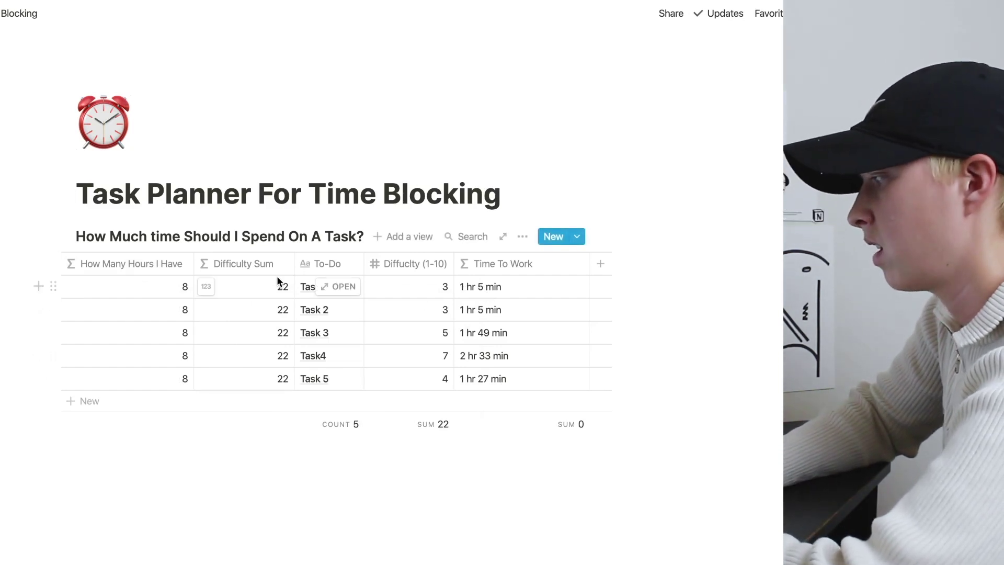
pyautogui.click(447, 311)
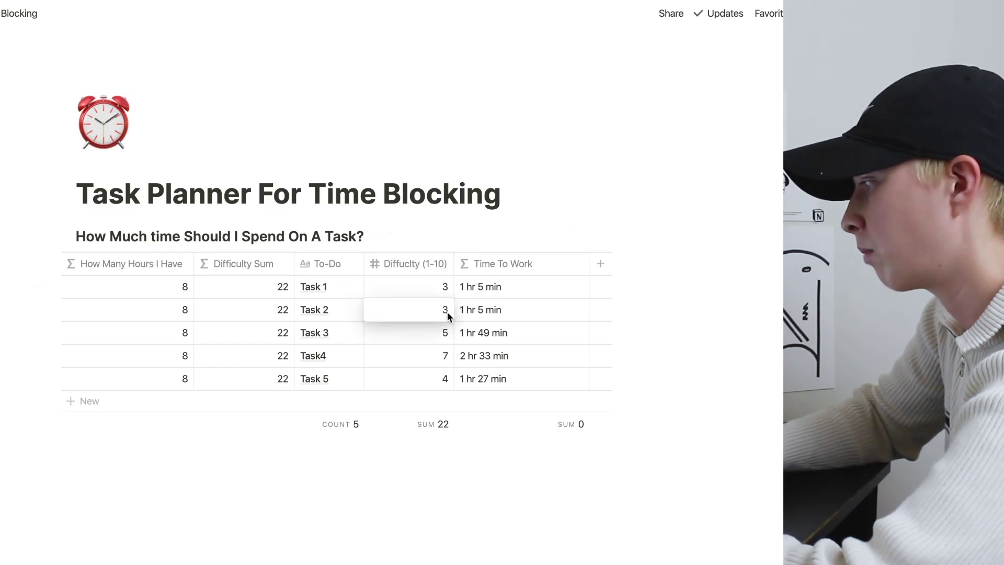
pyautogui.press('BackSpace')
pyautogui.write('4')
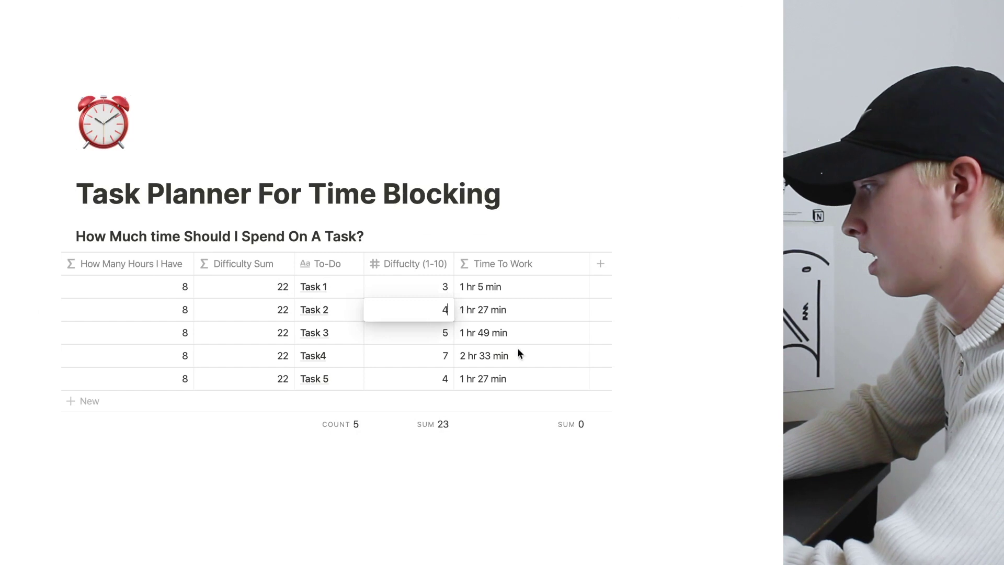
pyautogui.click(698, 355)
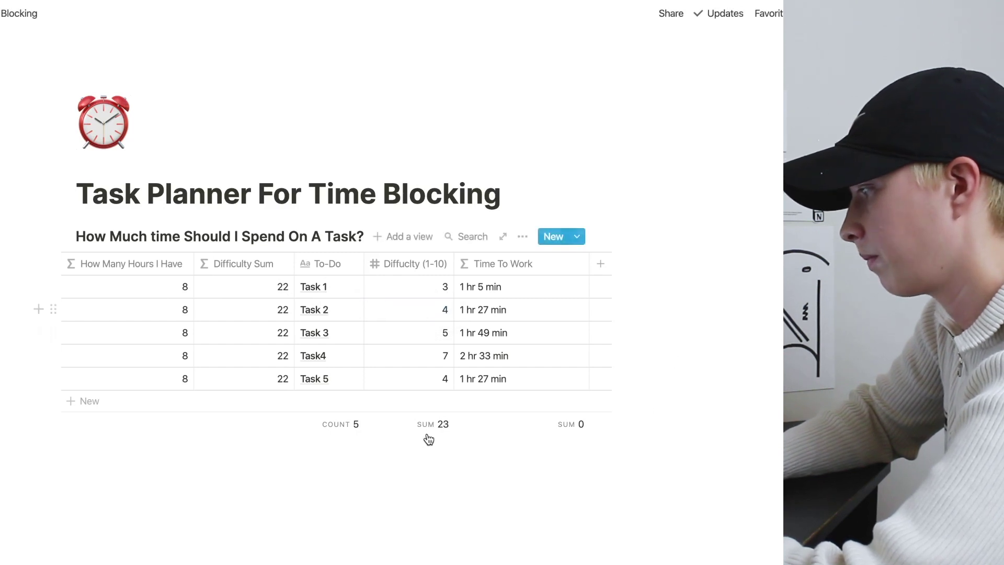
# Change the Difficulty Sum formula from 22 to 23.
pyautogui.click(270, 287)
pyautogui.press('BackSpace')
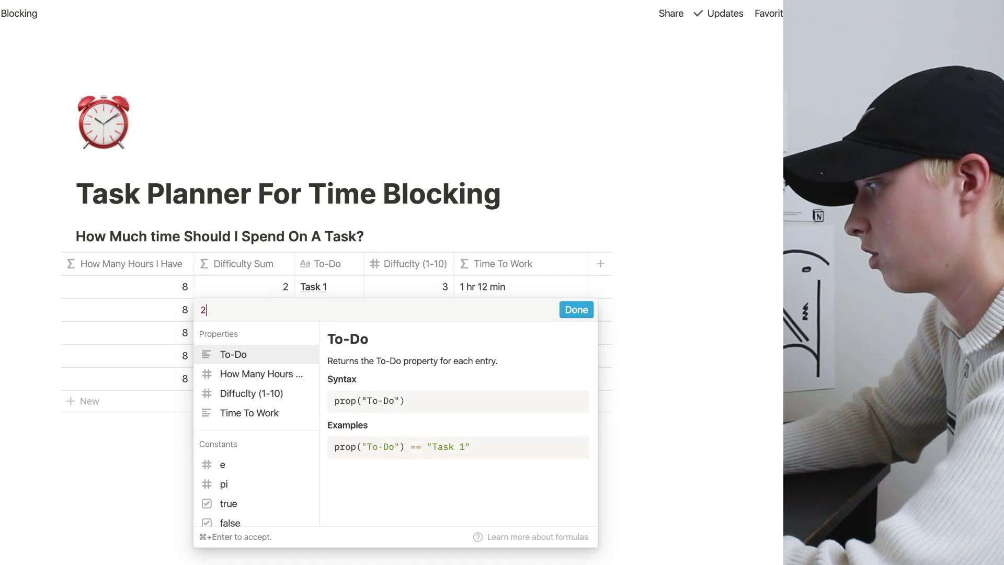
pyautogui.write('3')
pyautogui.click(578, 310)
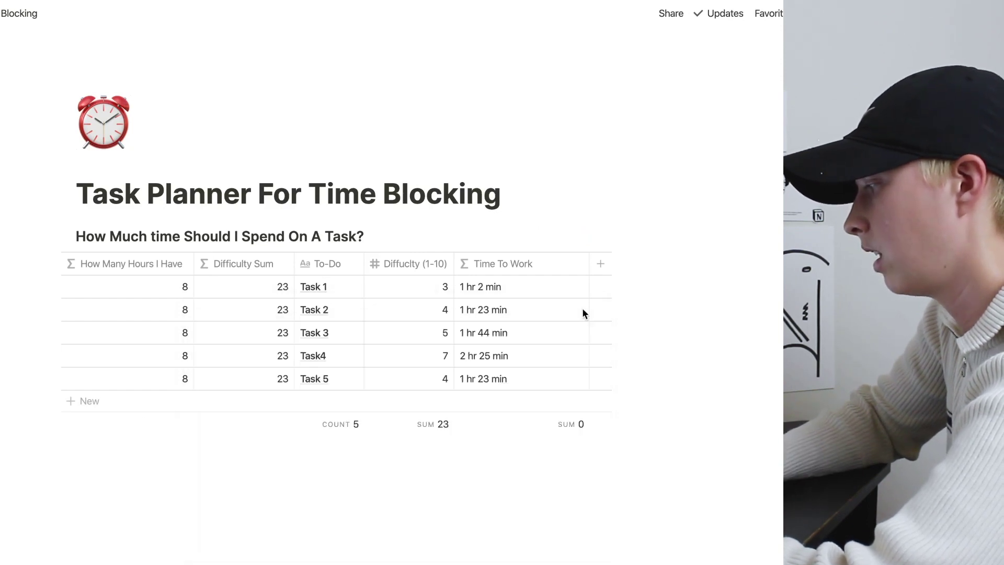